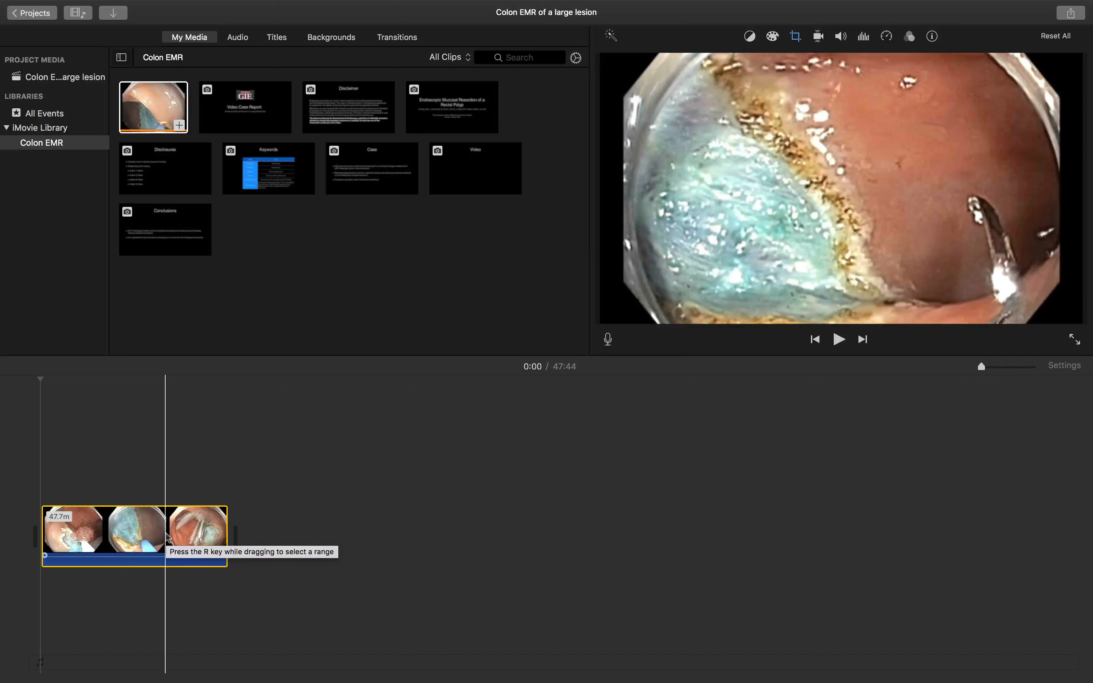
# - Detach the audio from the colon video clip in the timeline and delete the detached audio track
pyautogui.rightClick(167, 538)
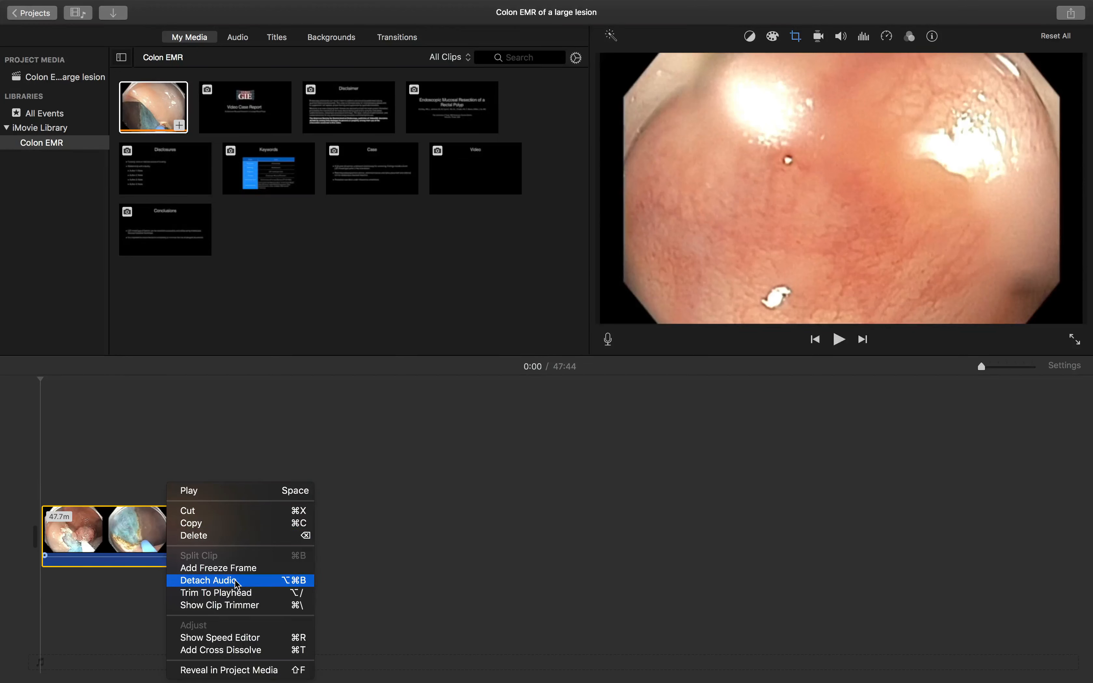
pyautogui.click(260, 581)
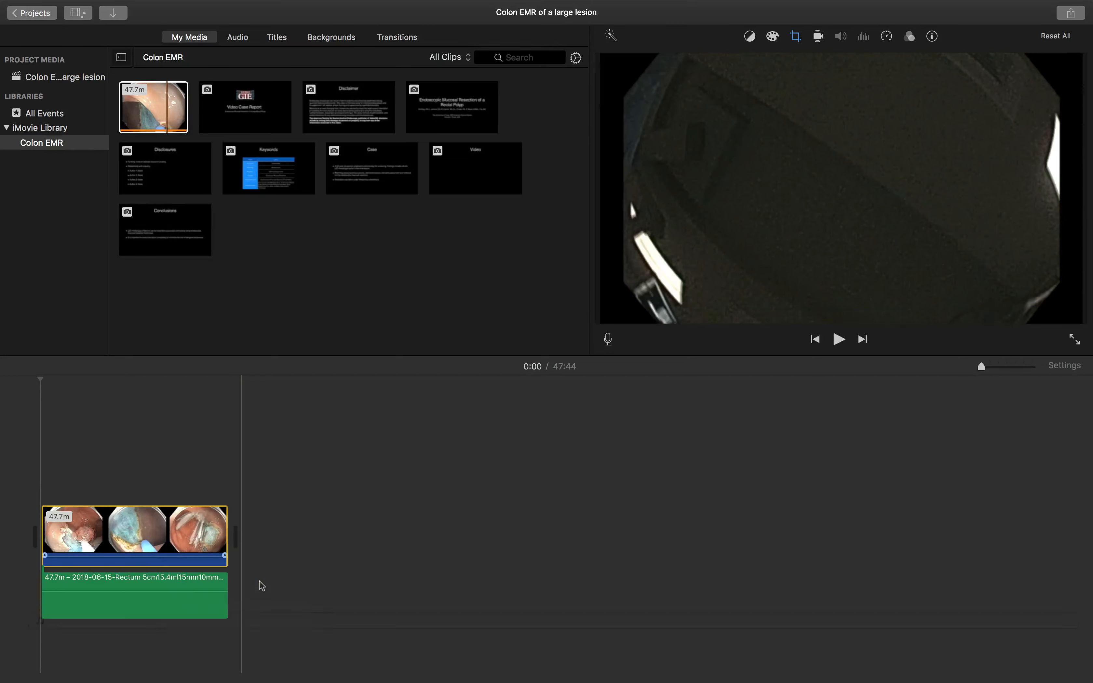
pyautogui.click(206, 614)
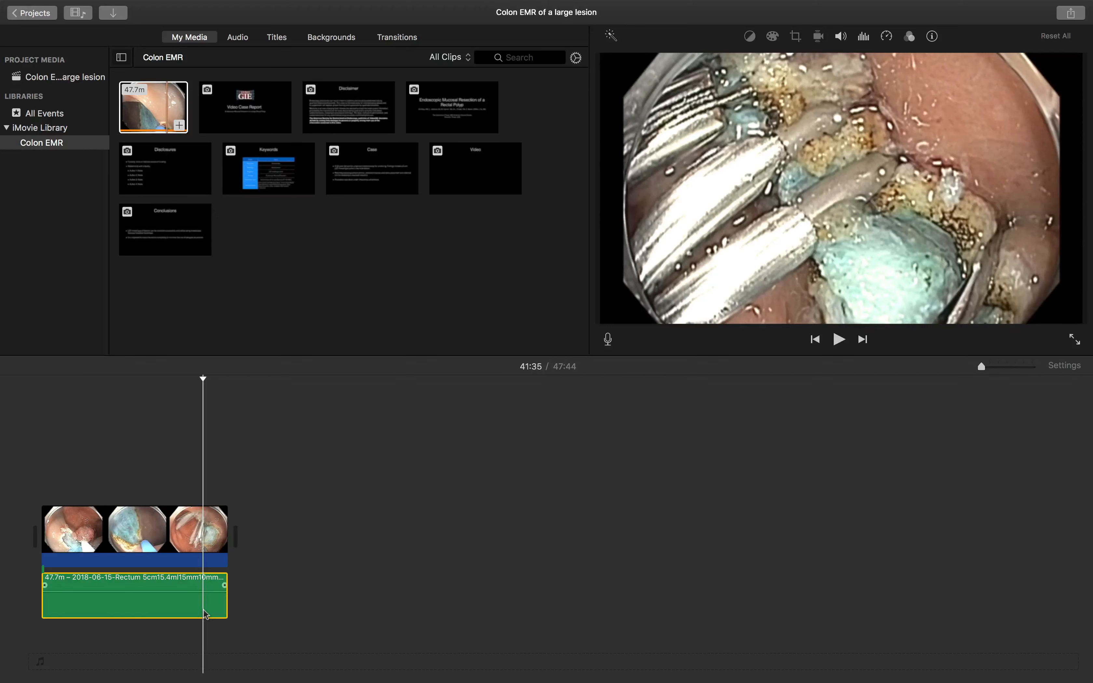
pyautogui.press('Delete')
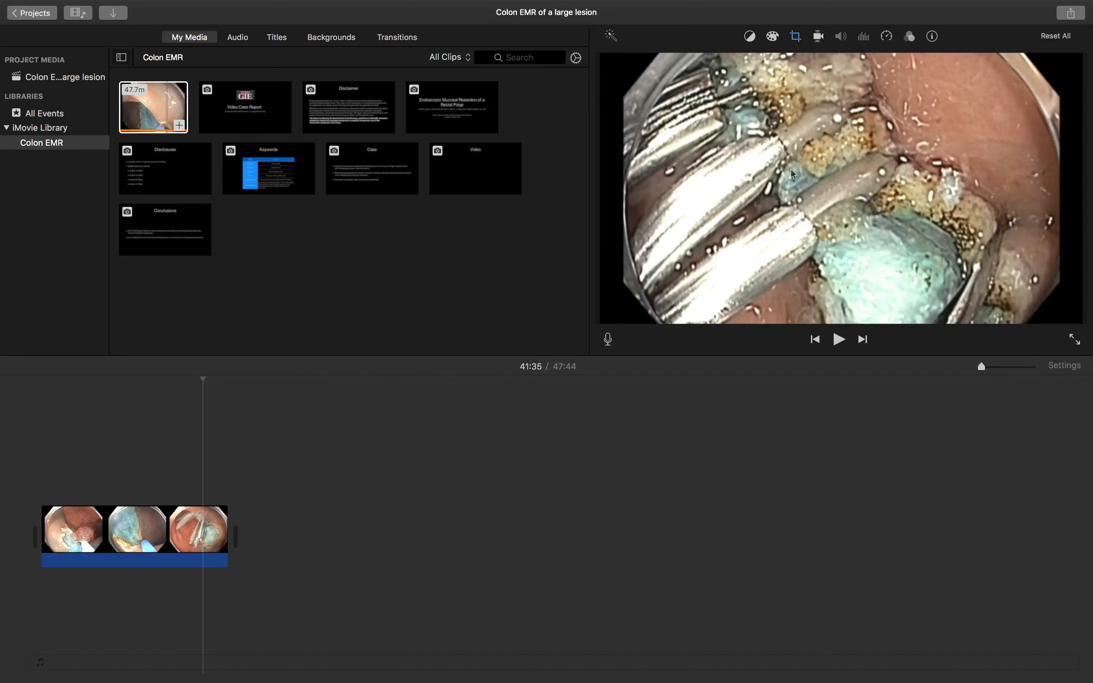
# - Set the clip's crop style to Fit so the full endoscopic frame is used
pyautogui.click(798, 42)
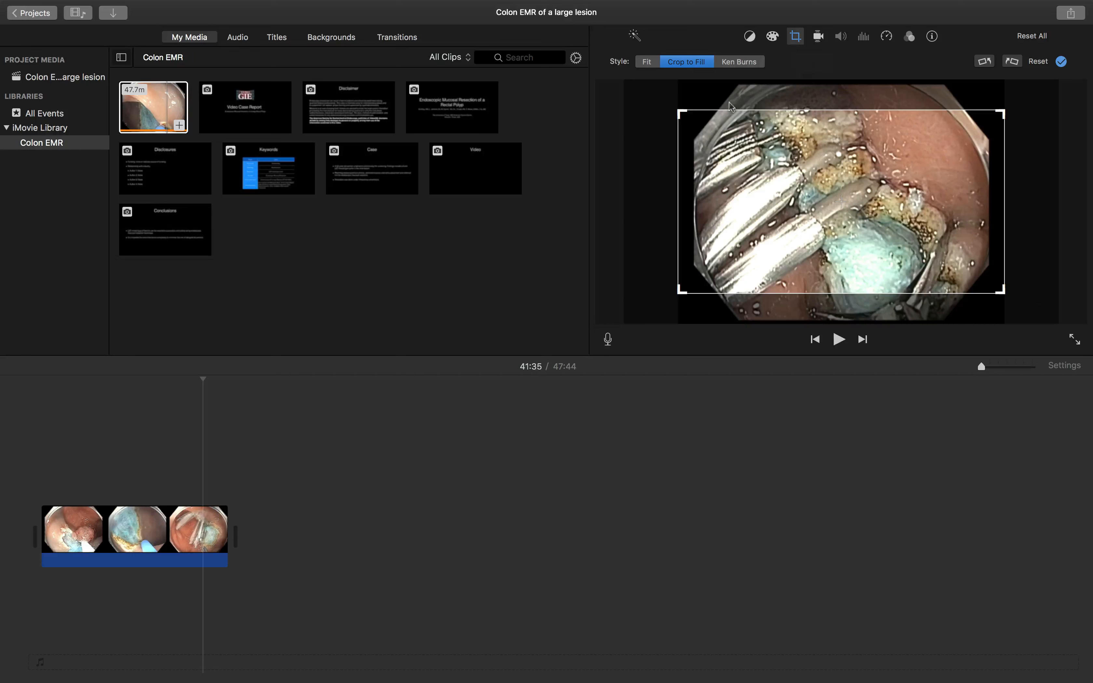
pyautogui.click(646, 63)
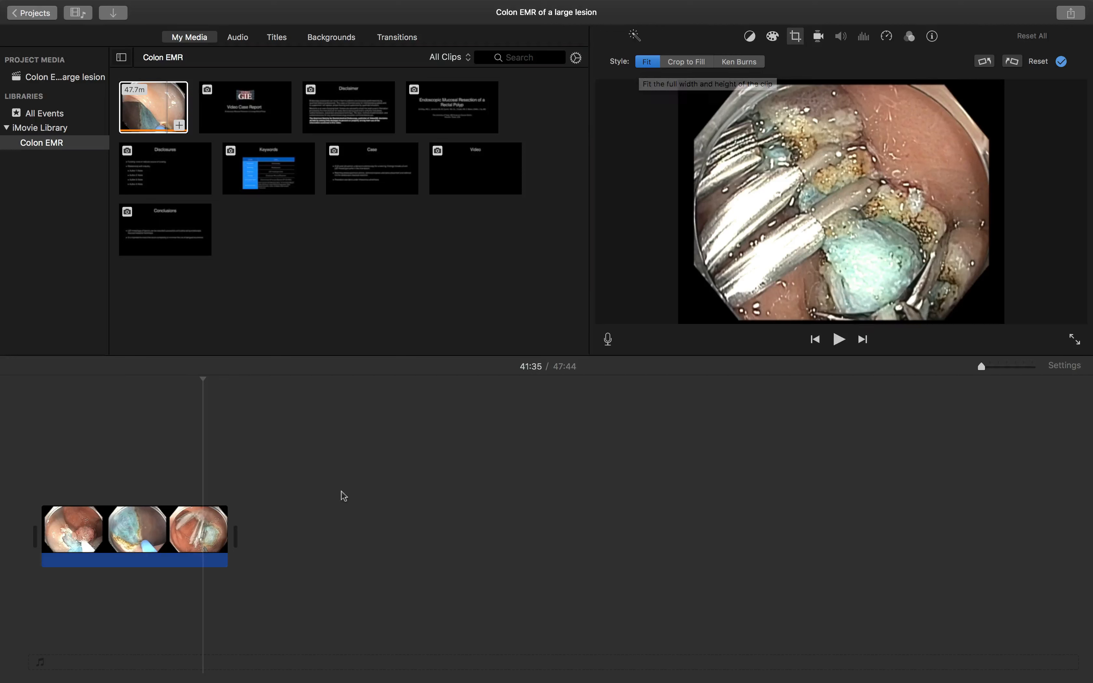
pyautogui.click(208, 538)
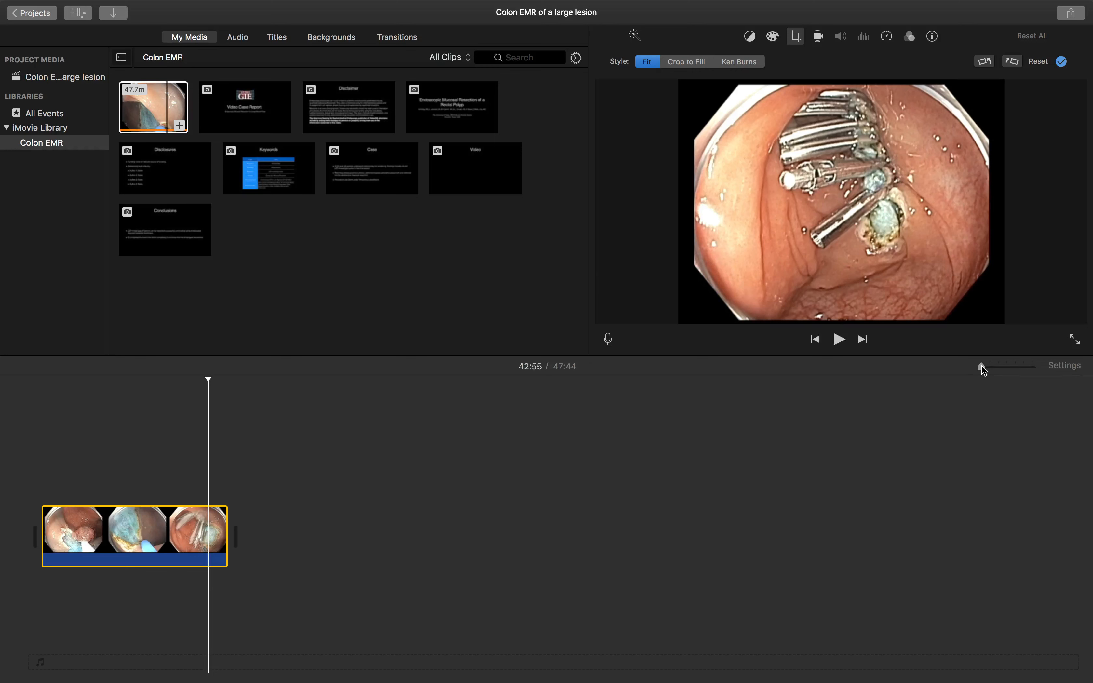
# - Play the clip from its start, split it at 0:11, and delete the opening section before the cut
pyautogui.moveTo(982, 368)
pyautogui.mouseDown()
pyautogui.moveTo(1044, 369)
pyautogui.moveTo(979, 373)
pyautogui.mouseUp()
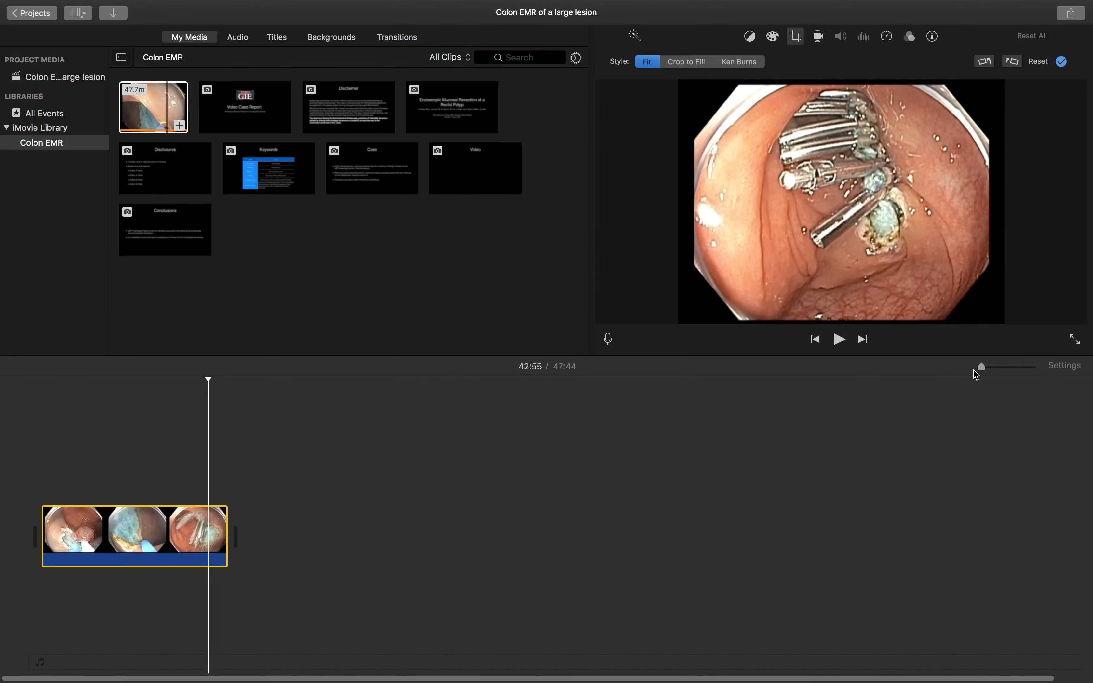
pyautogui.moveTo(975, 373); pyautogui.dragTo(988, 369)
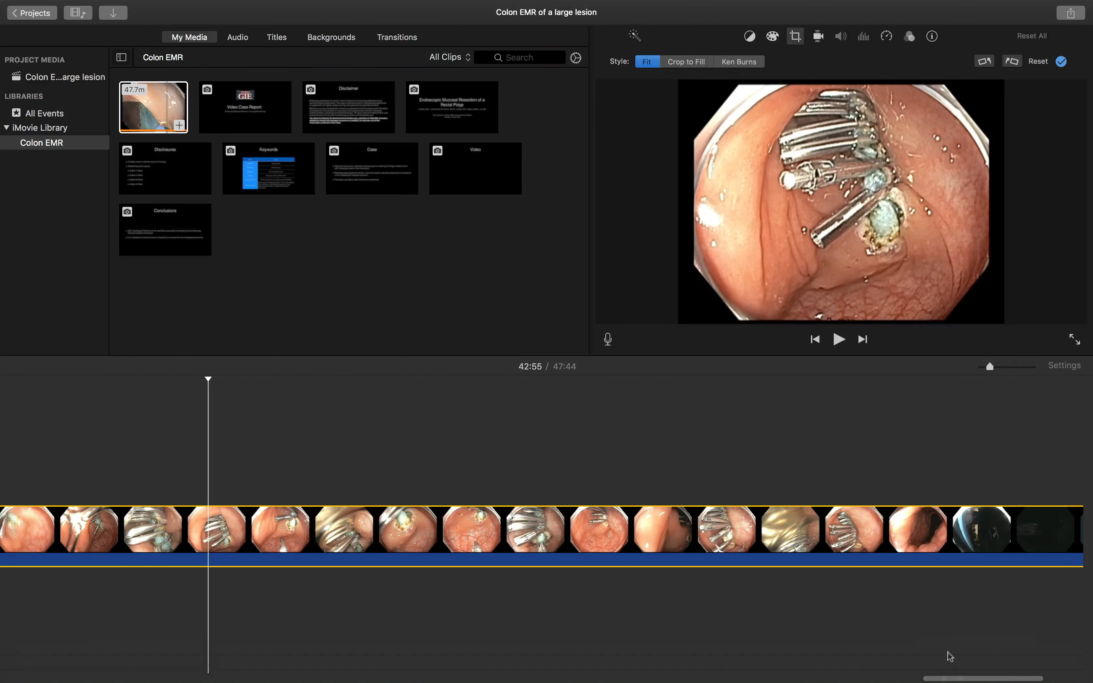
pyautogui.moveTo(953, 678); pyautogui.dragTo(3, 648)
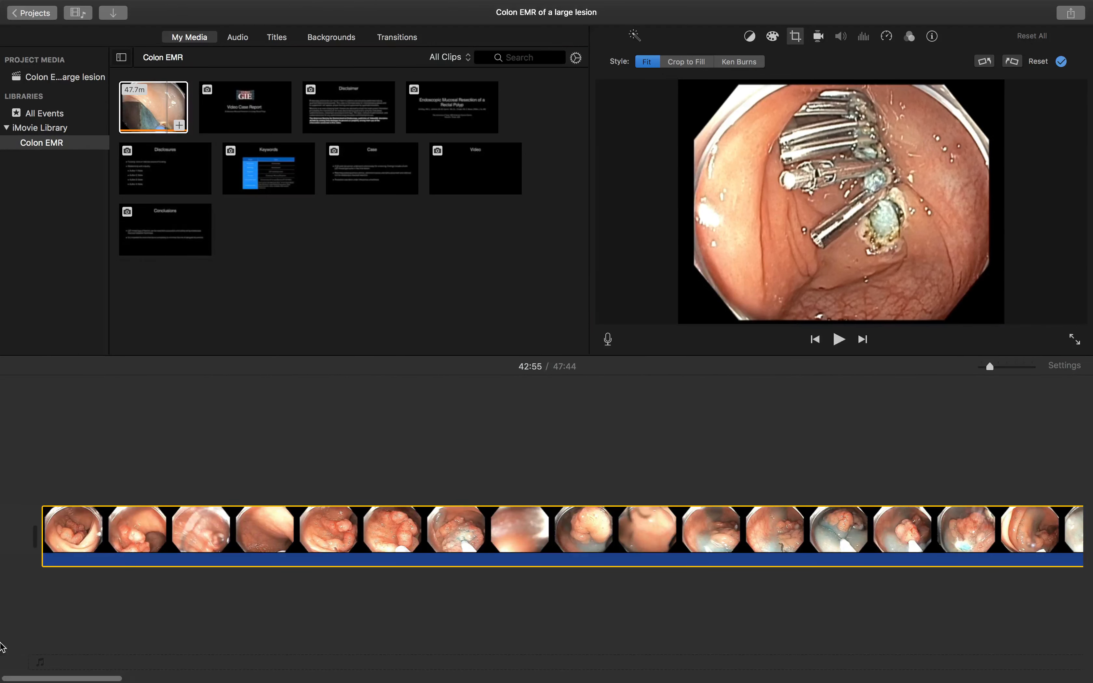
pyautogui.click(42, 474)
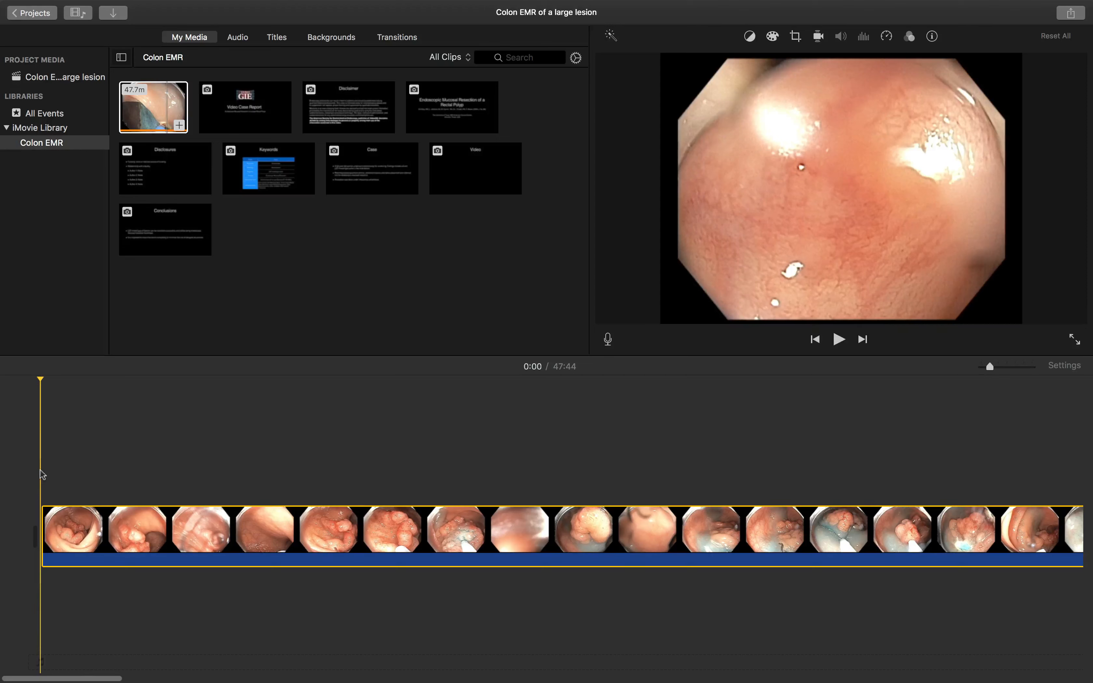
pyautogui.press('space')
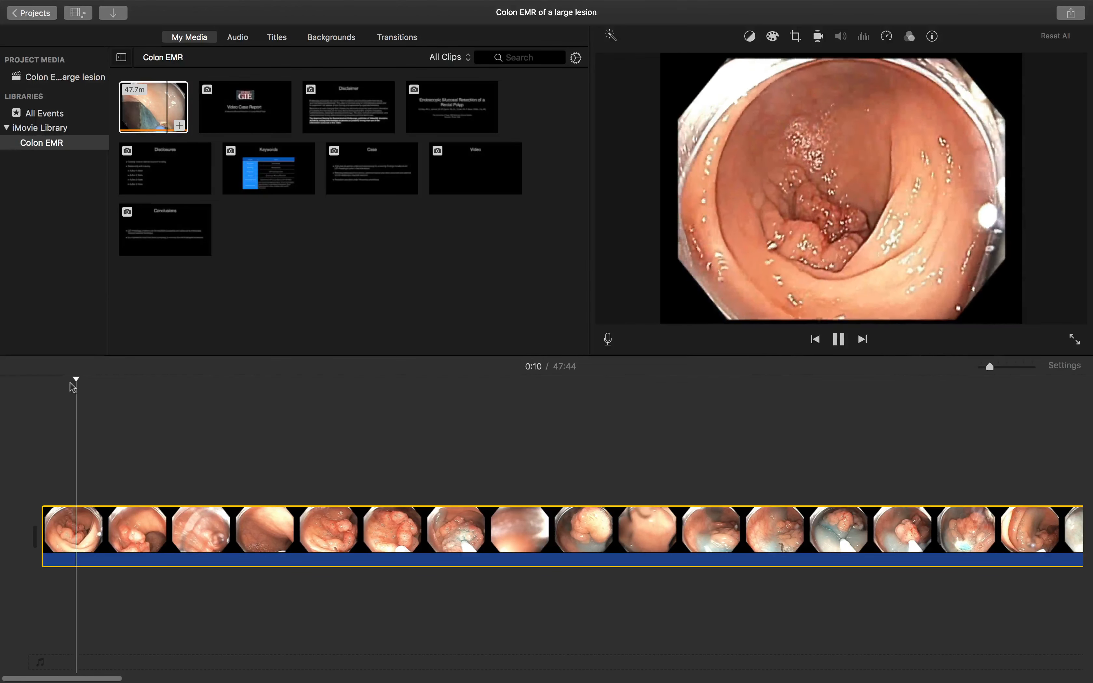
pyautogui.press('space')
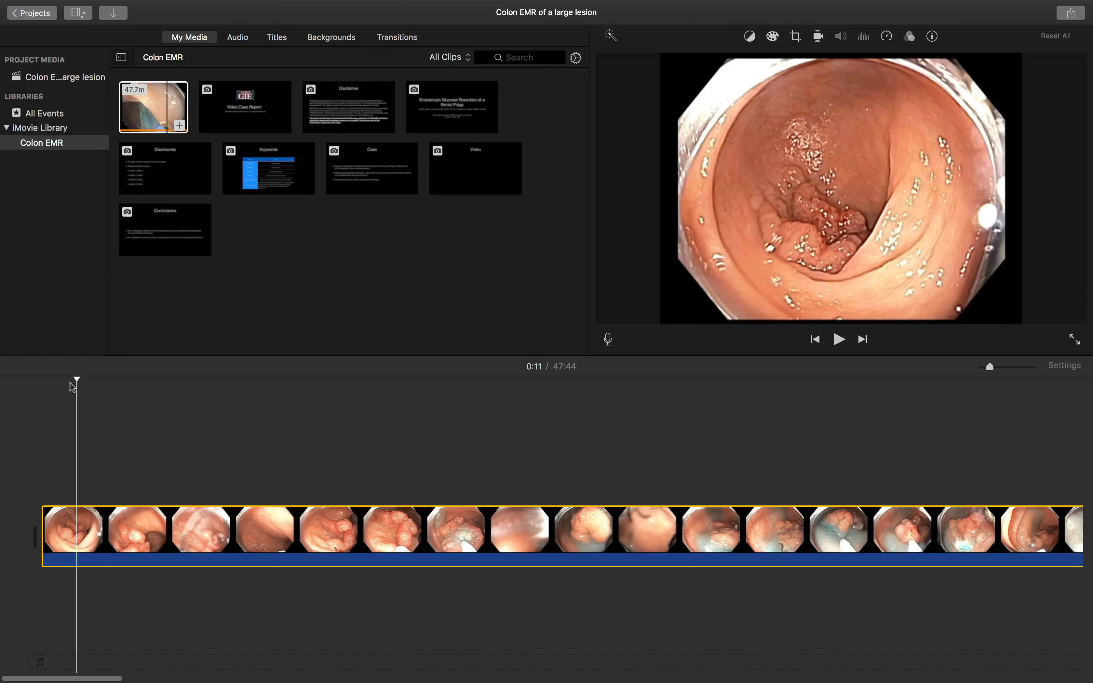
pyautogui.press('super+b')
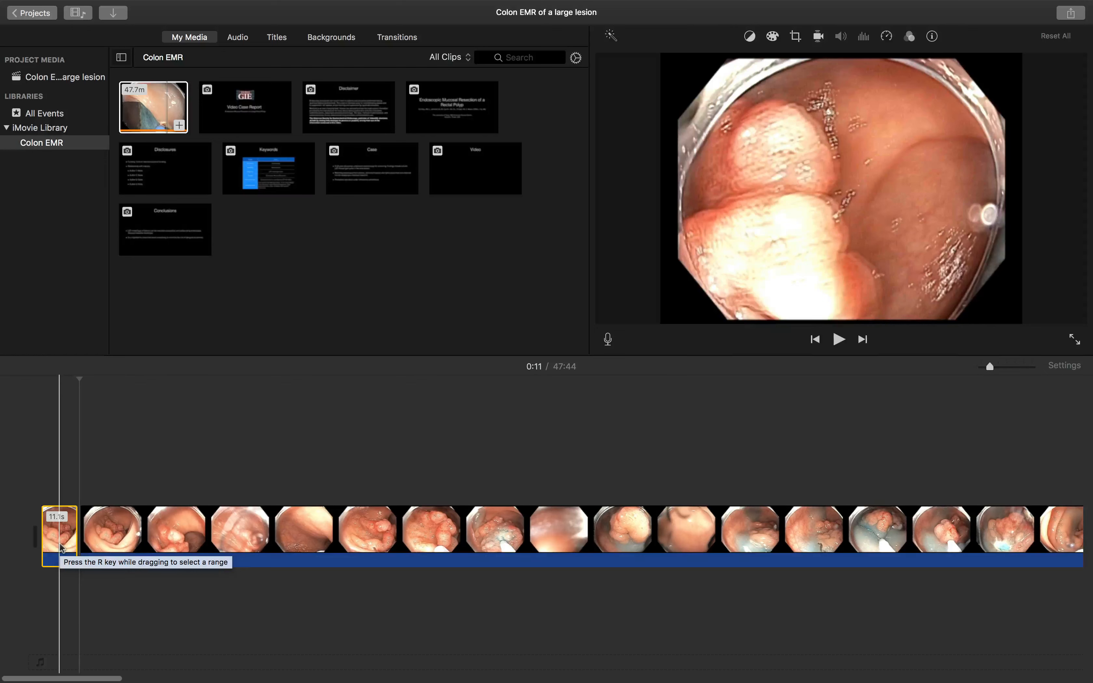
pyautogui.press('Delete')
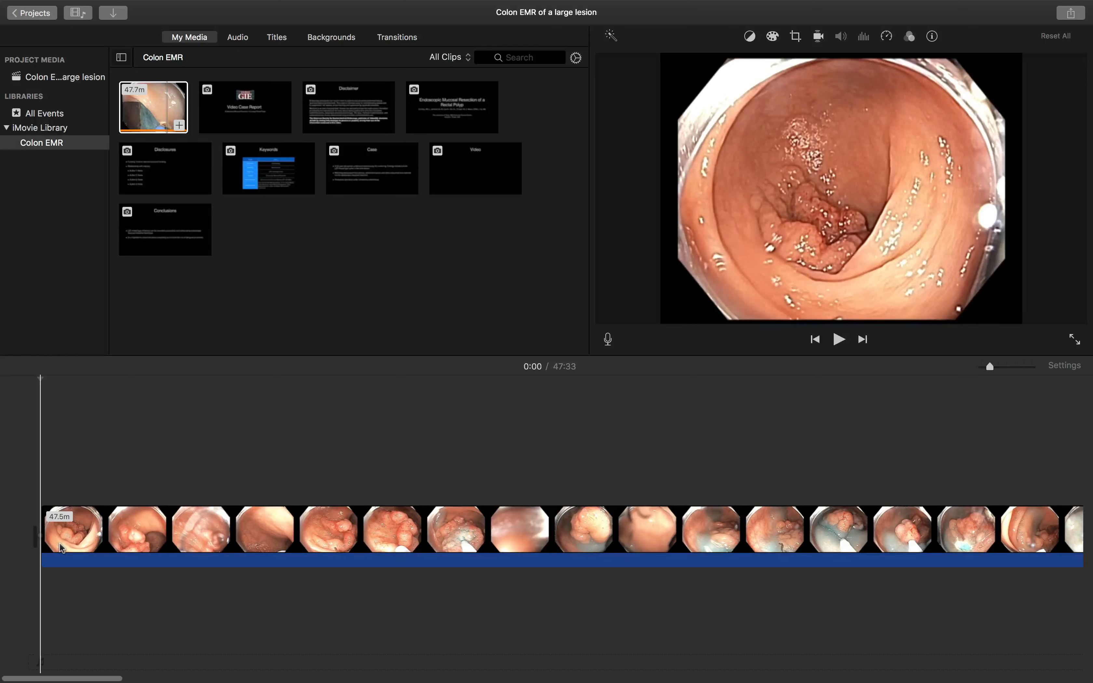
# - Split the footage at 0:05 and at 1:35, and delete the section between the two cuts
pyautogui.press('space')
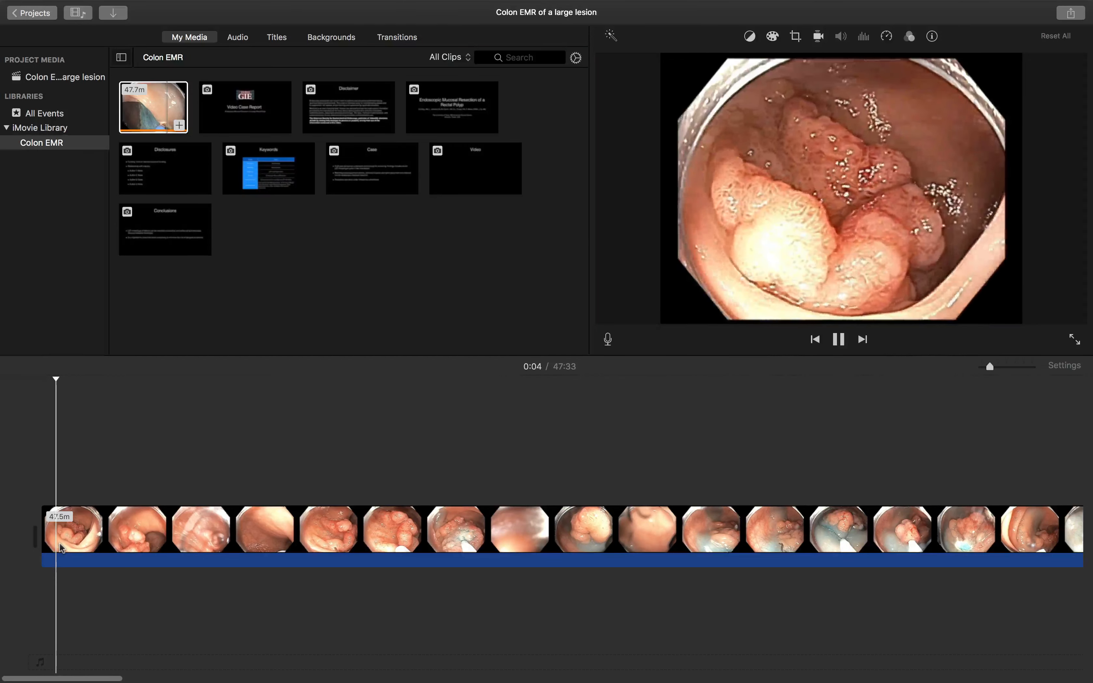
pyautogui.press('space')
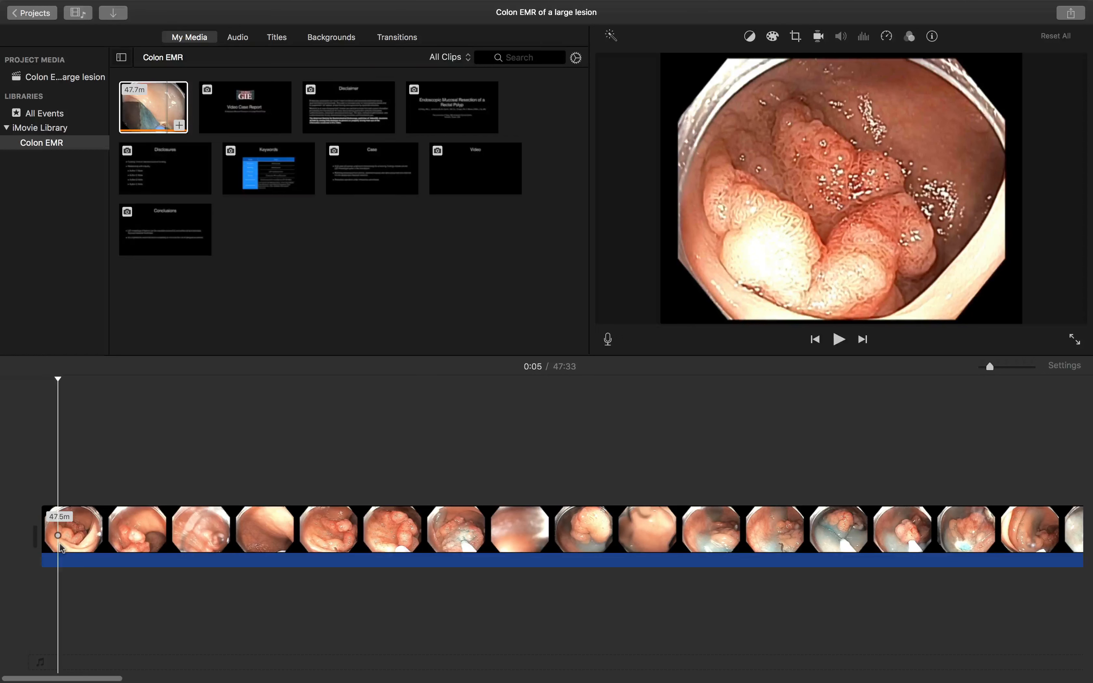
pyautogui.press('super+b')
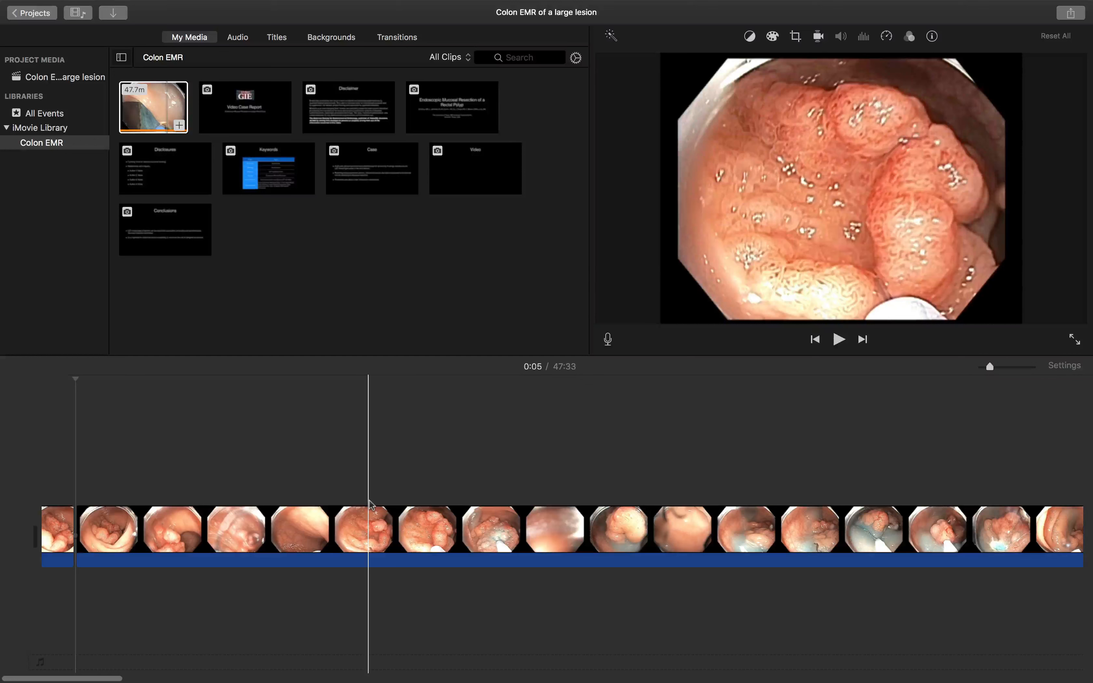
pyautogui.click(369, 502)
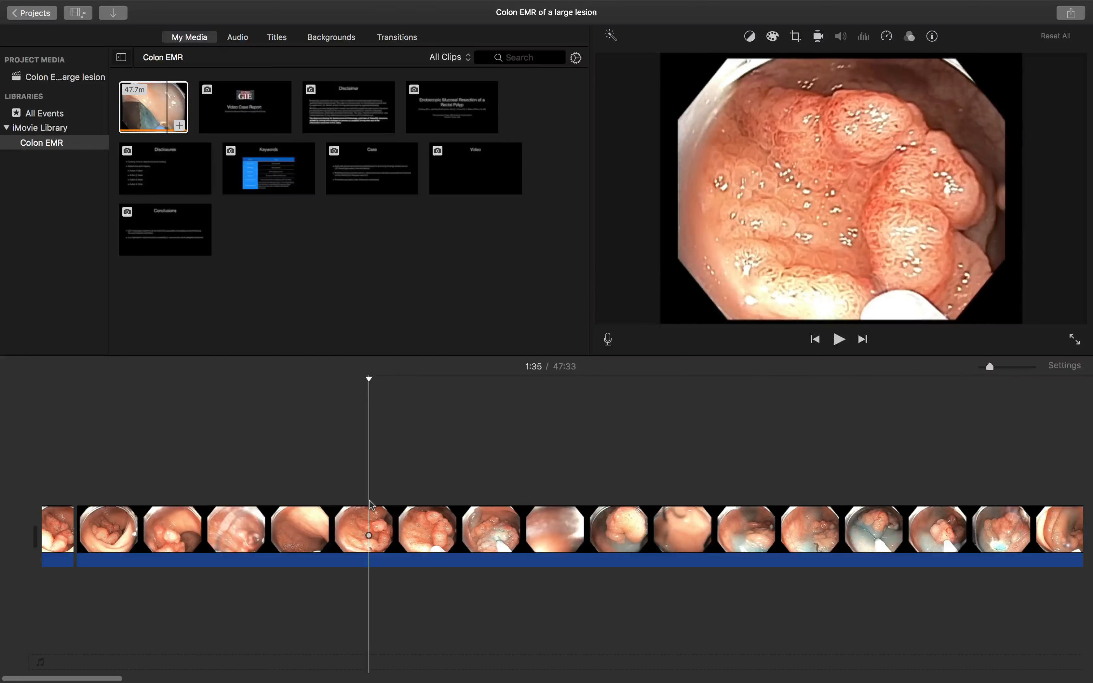
pyautogui.press('super+b')
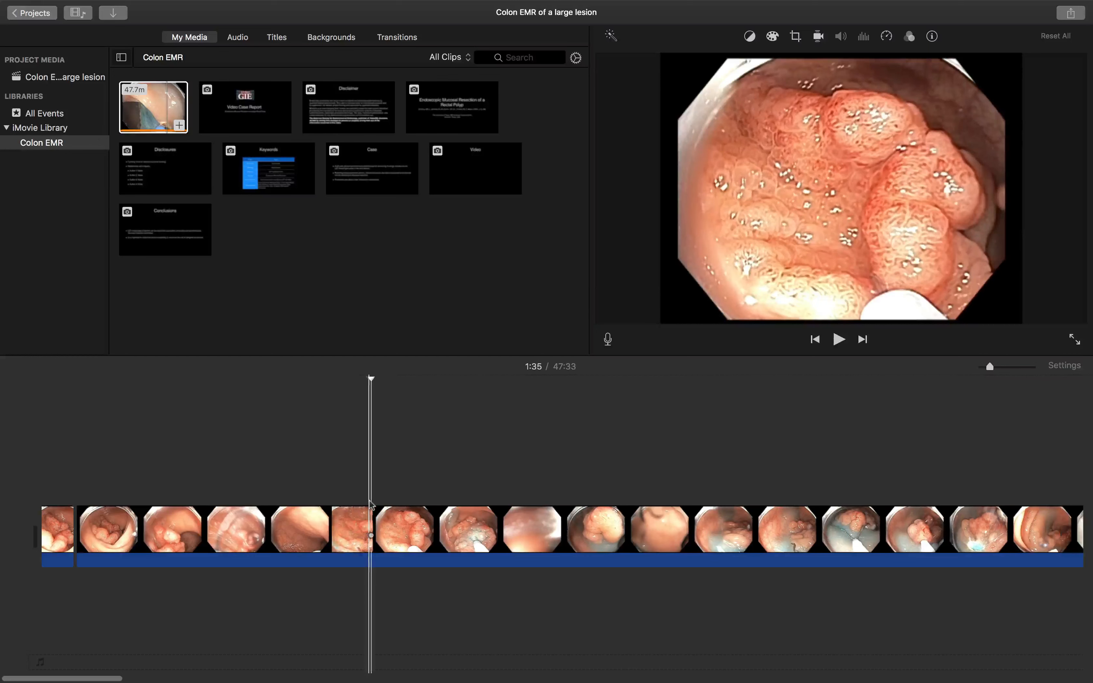
pyautogui.click(344, 521)
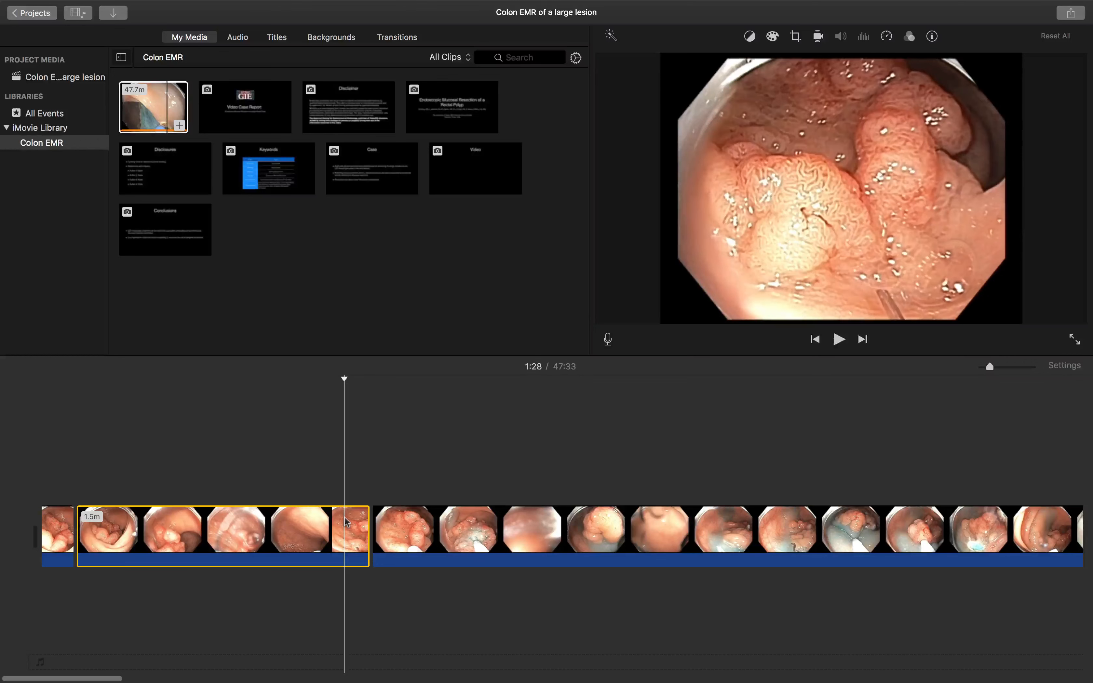
pyautogui.press('Delete')
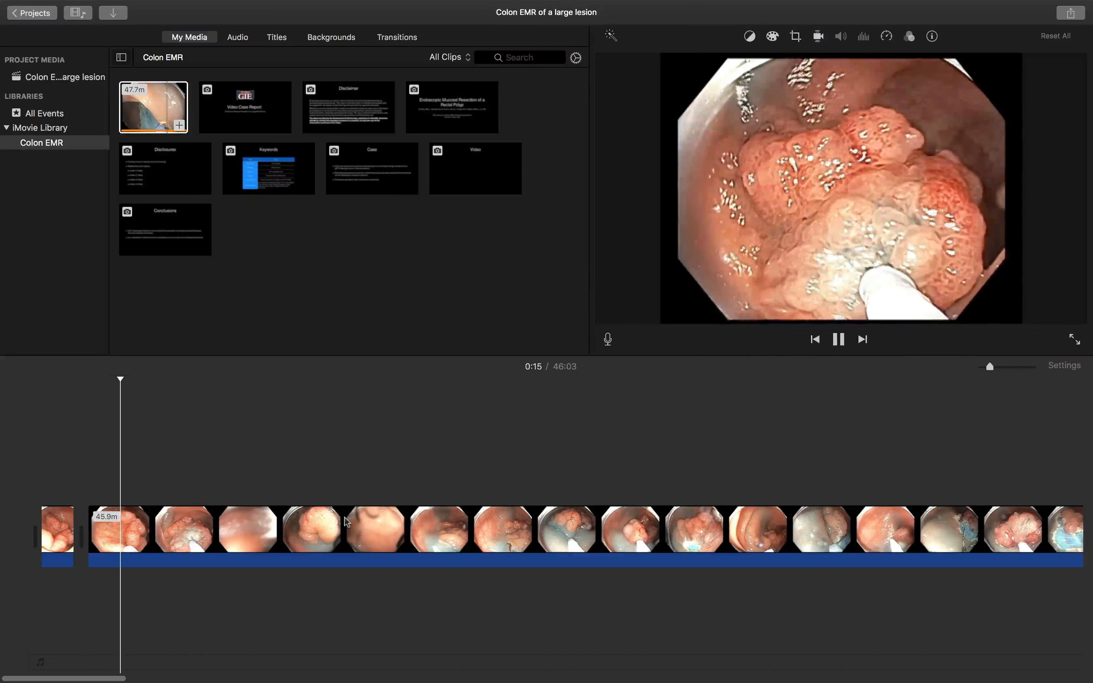
# - Split the long remaining clip at 0:16 and again about 83 seconds further on, and delete the section between the cuts
pyautogui.press('space')
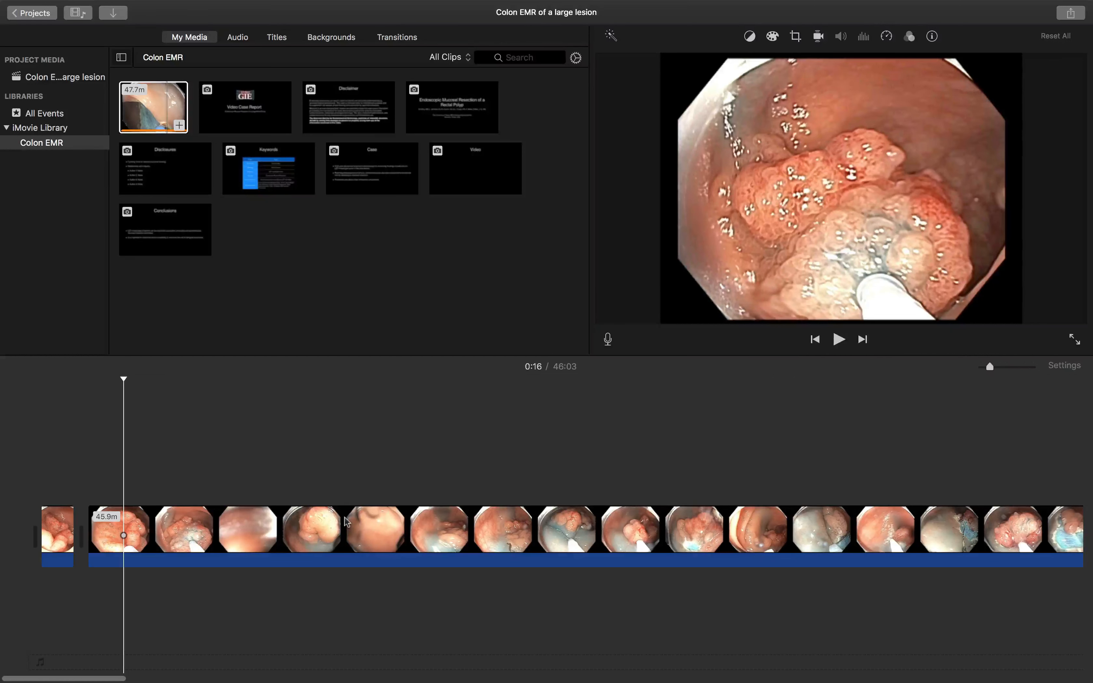
pyautogui.press('super+b')
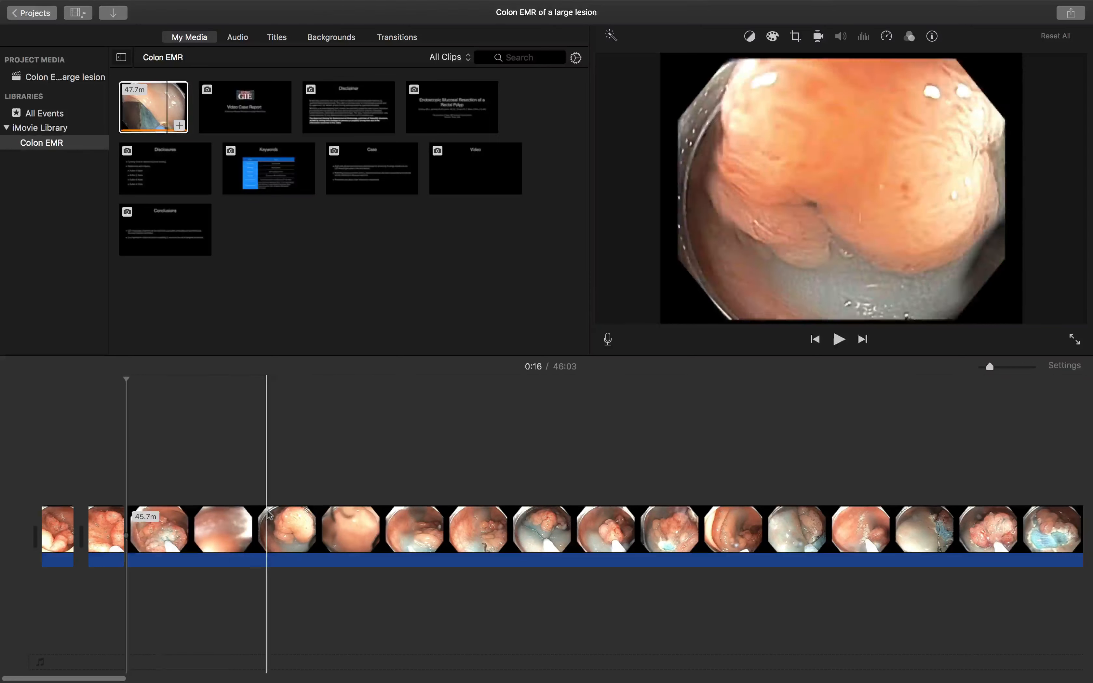
pyautogui.click(110, 532)
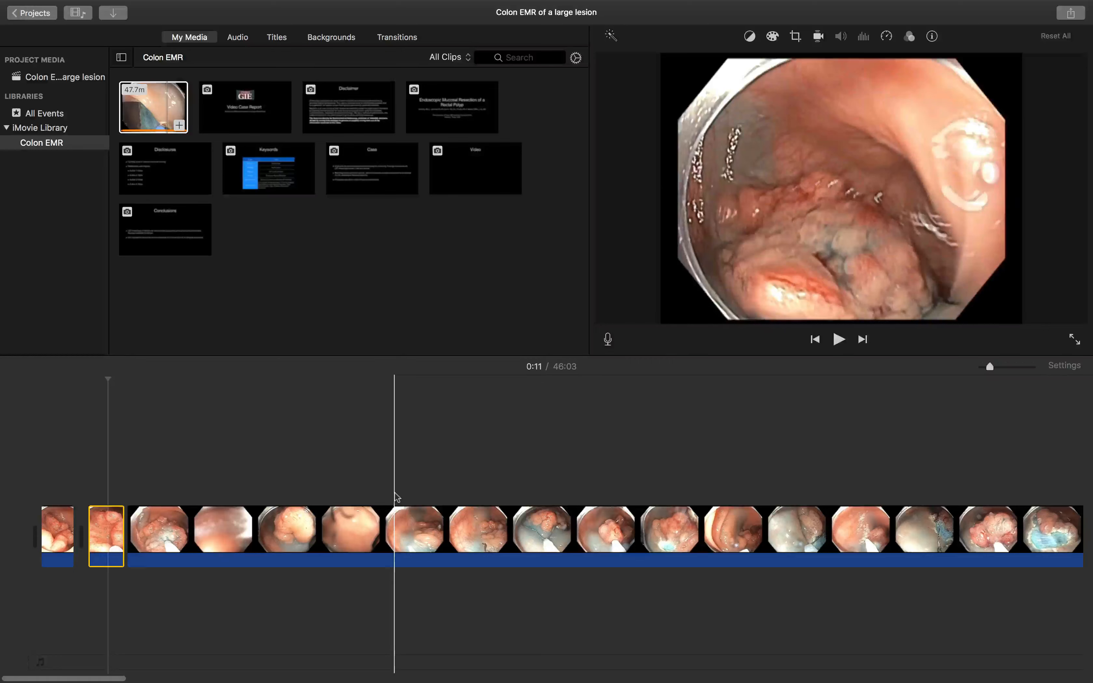
pyautogui.press('super+b')
pyautogui.click(358, 527)
pyautogui.press('space')
pyautogui.press('Delete')
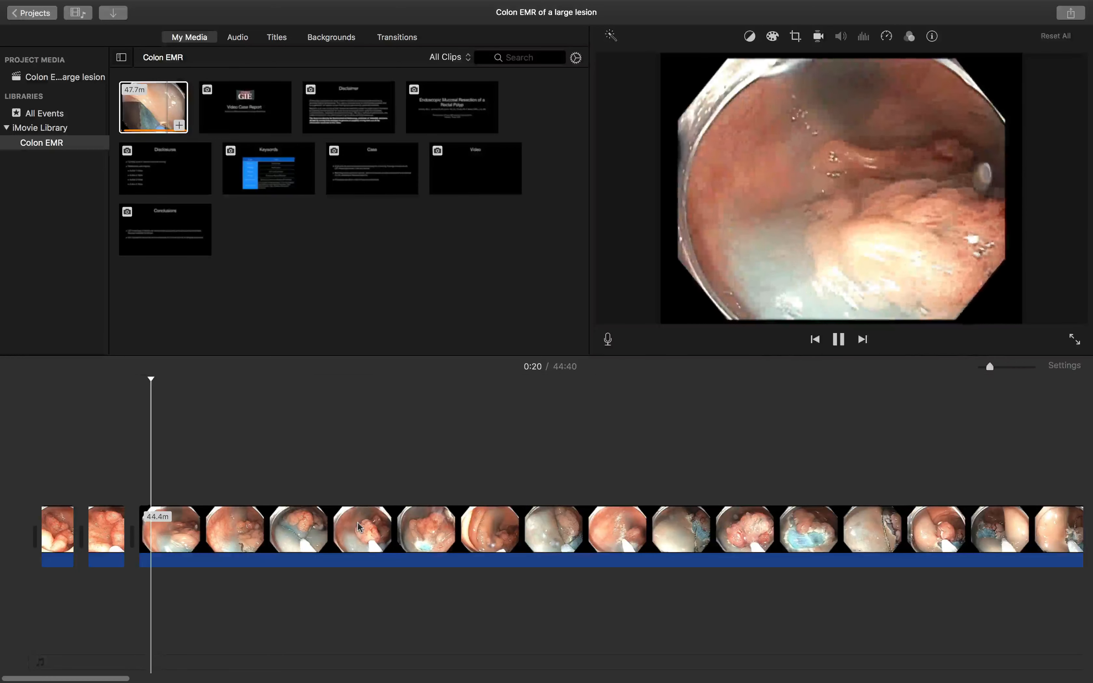
# - Split the long remaining clip at 0:20 and again about 26 seconds further on, and delete the section between the cuts
pyautogui.press('space')
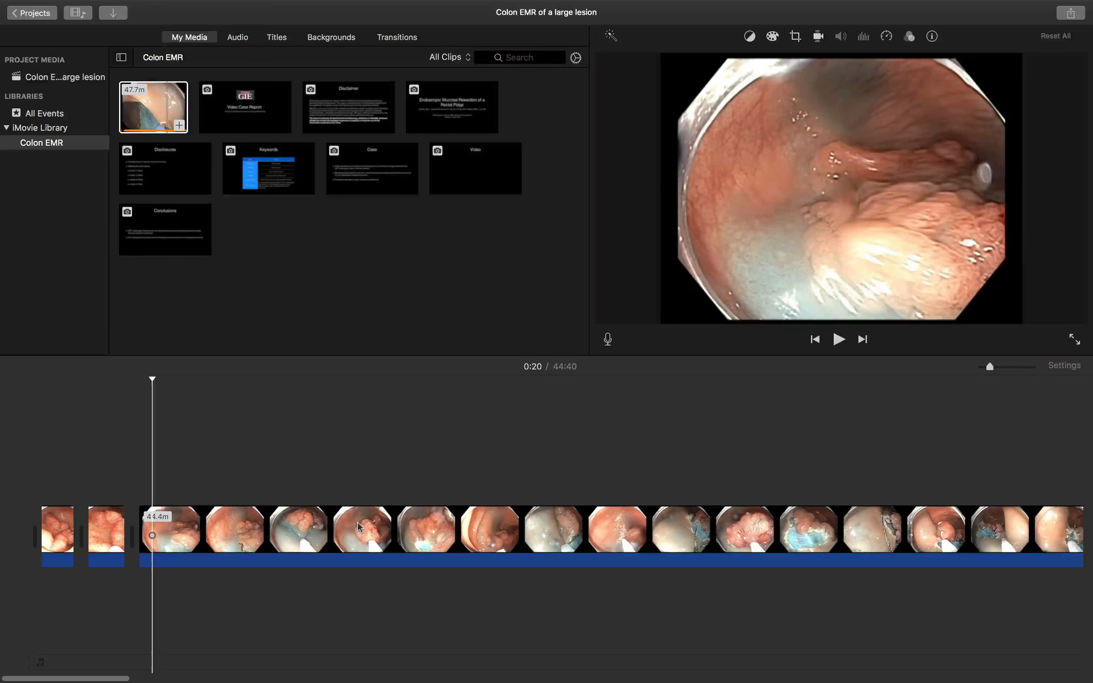
pyautogui.press('super+b')
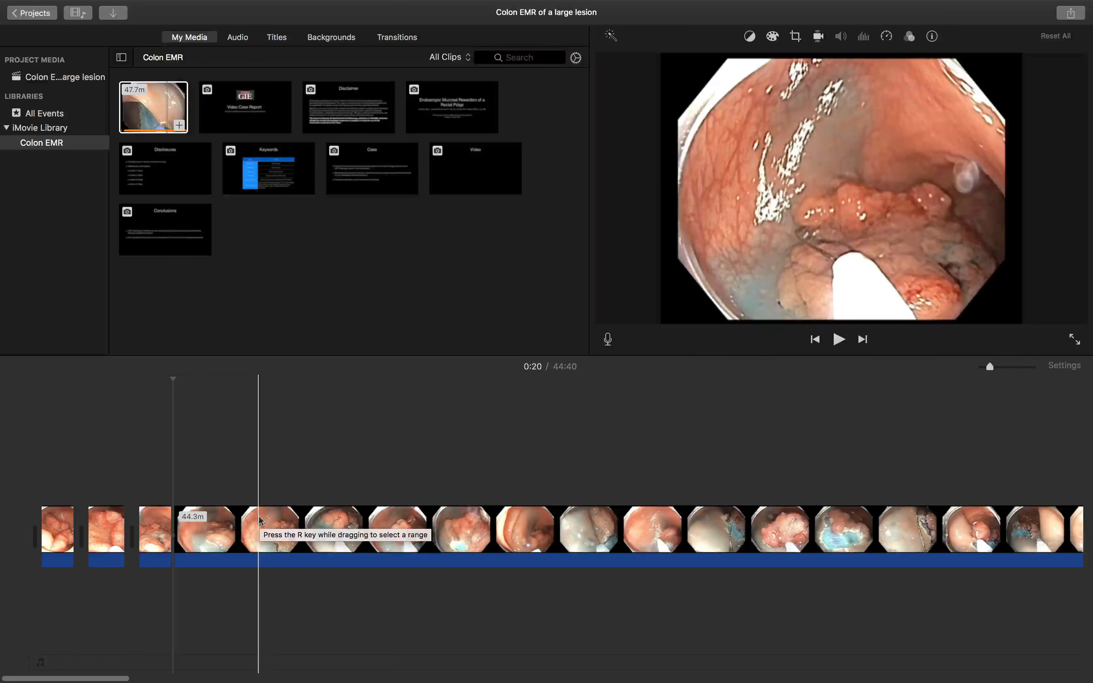
pyautogui.press('super+b')
pyautogui.click(224, 537)
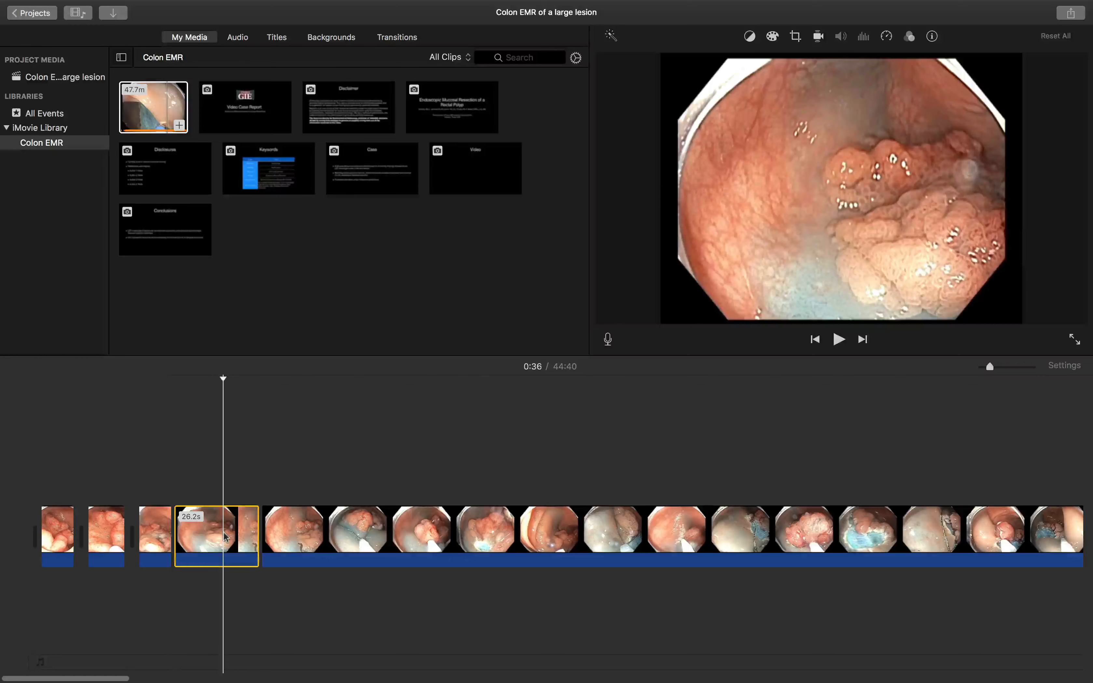
pyautogui.press('Delete')
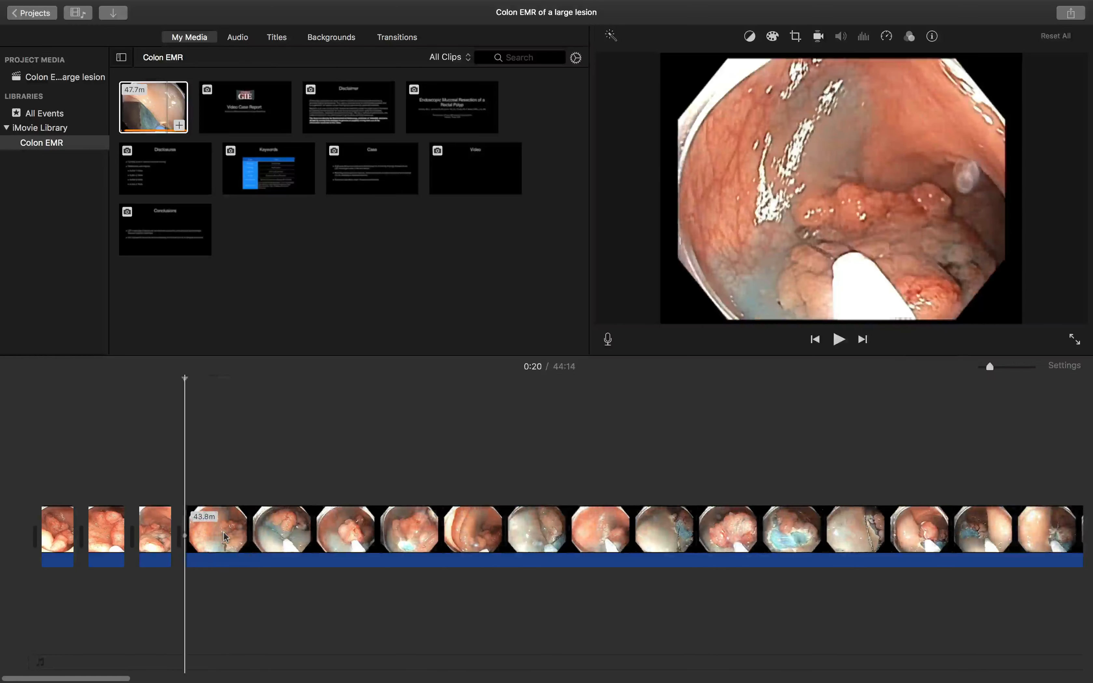
# - Split the long remaining clip at 0:28 and again about 42.6 seconds further on, and delete the section between the cuts
pyautogui.press('space')
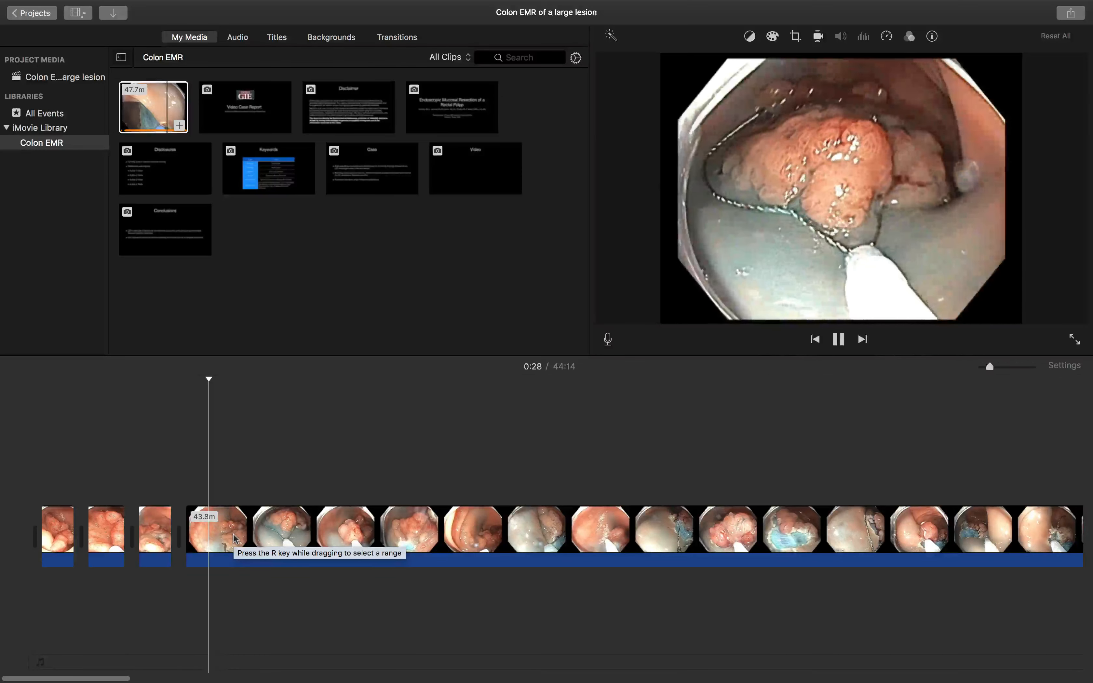
pyautogui.press('space')
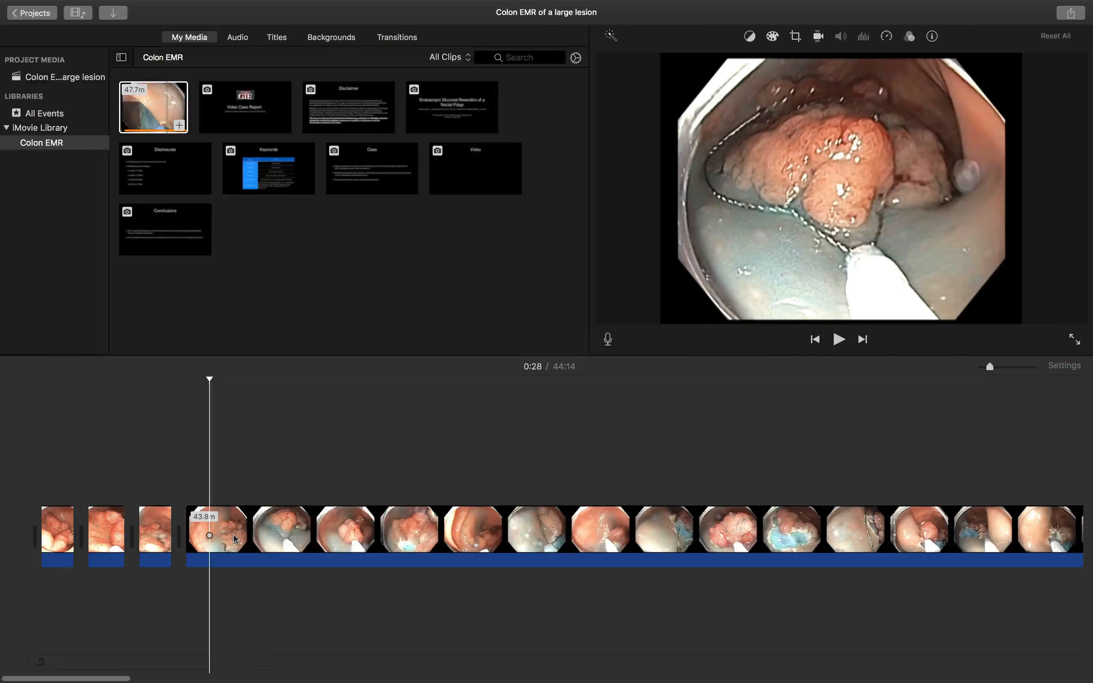
pyautogui.press('super+b')
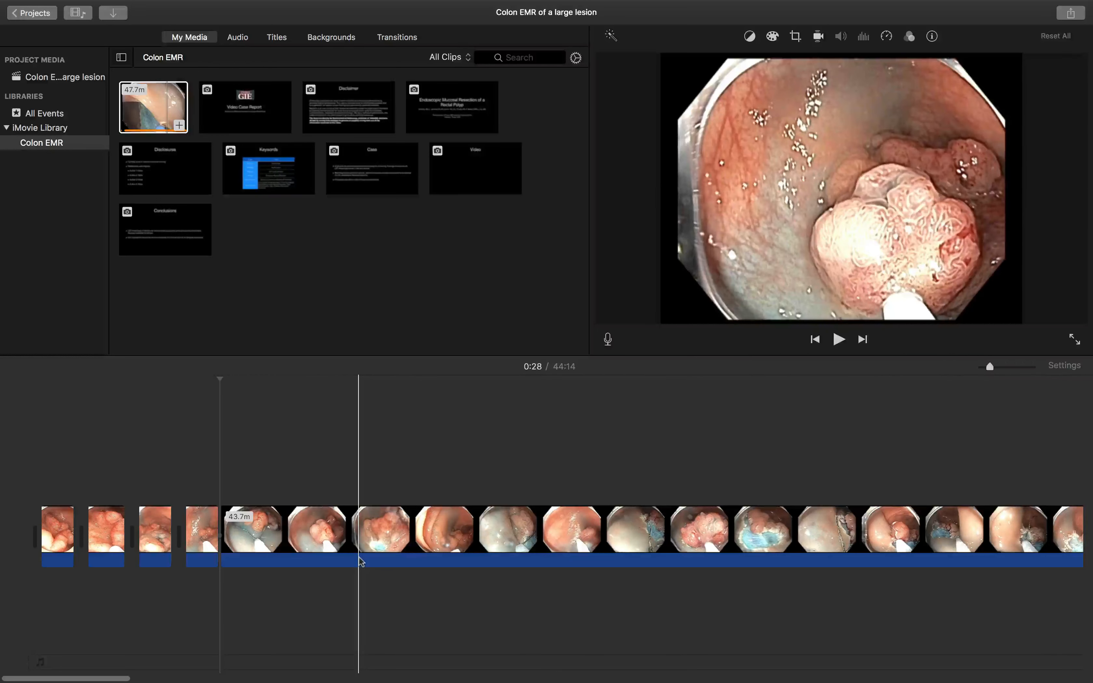
pyautogui.press('super+b')
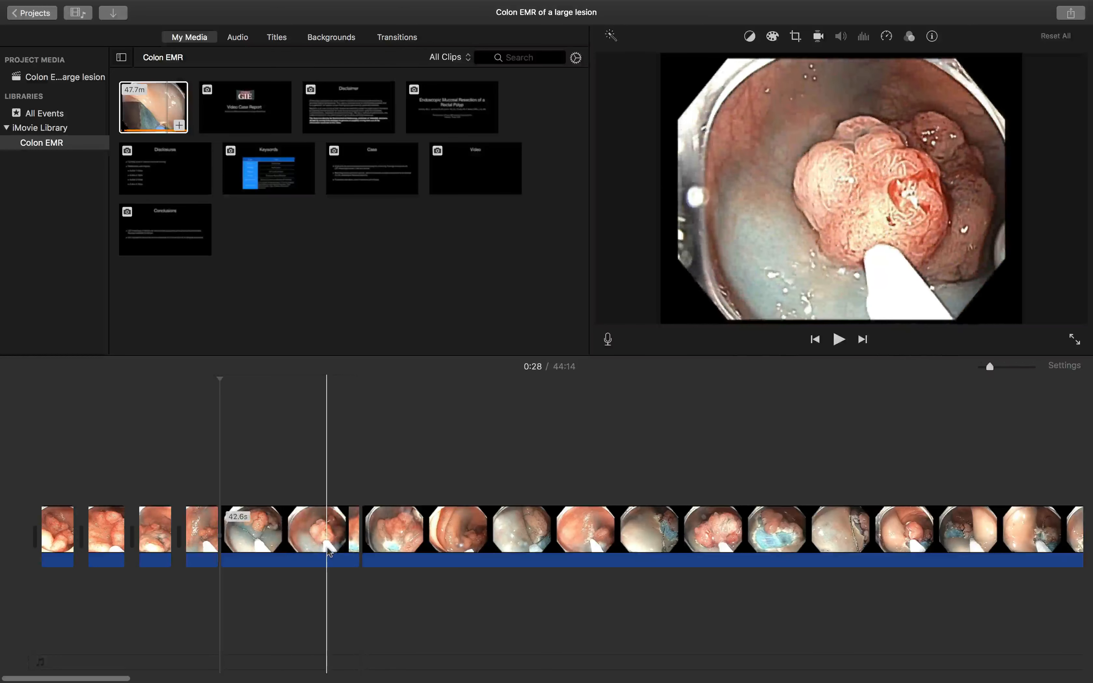
pyautogui.click(328, 548)
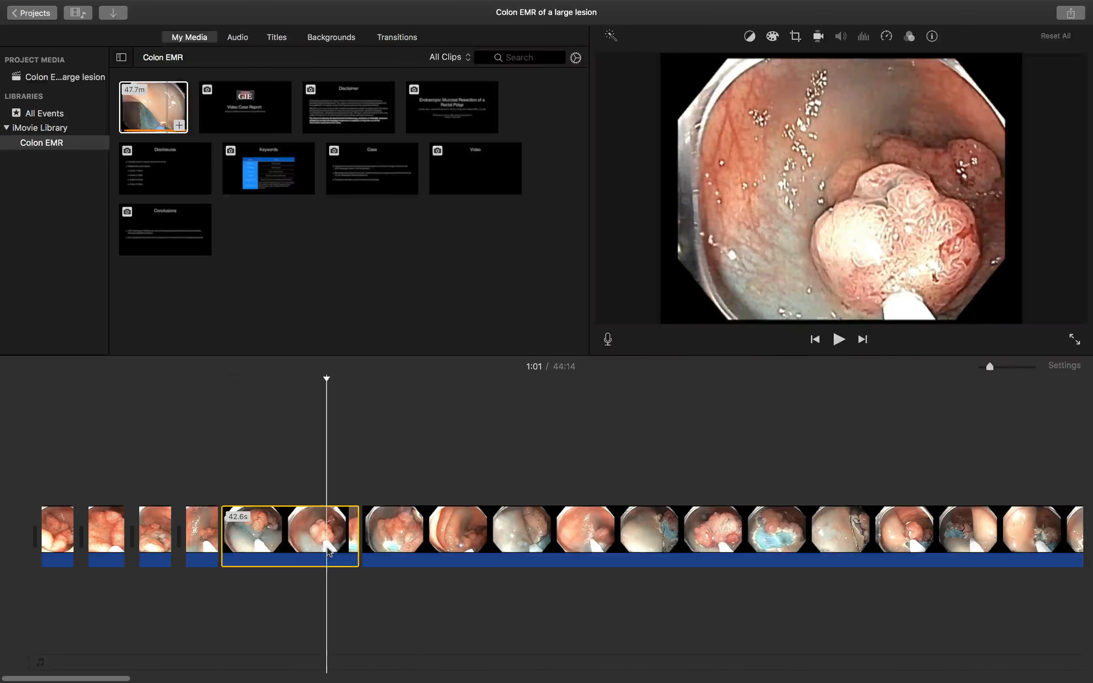
pyautogui.press('Delete')
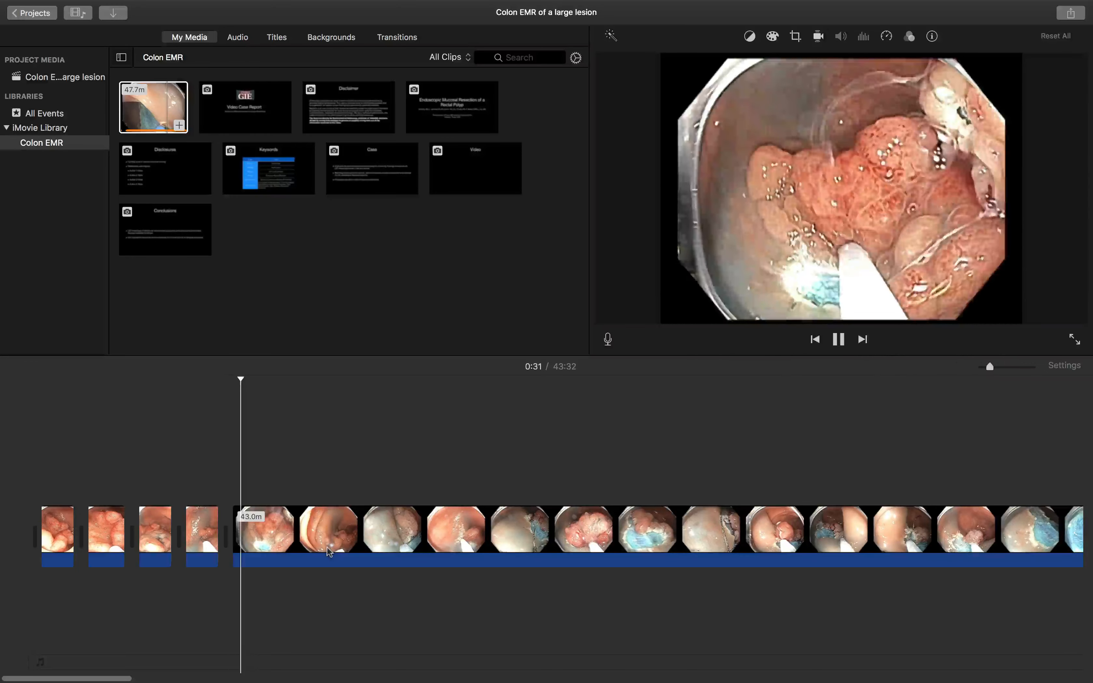
# - Split the long remaining clip at 0:32 and at 15:56, where the resected site is shown, and delete the section between the cuts
pyautogui.press('space')
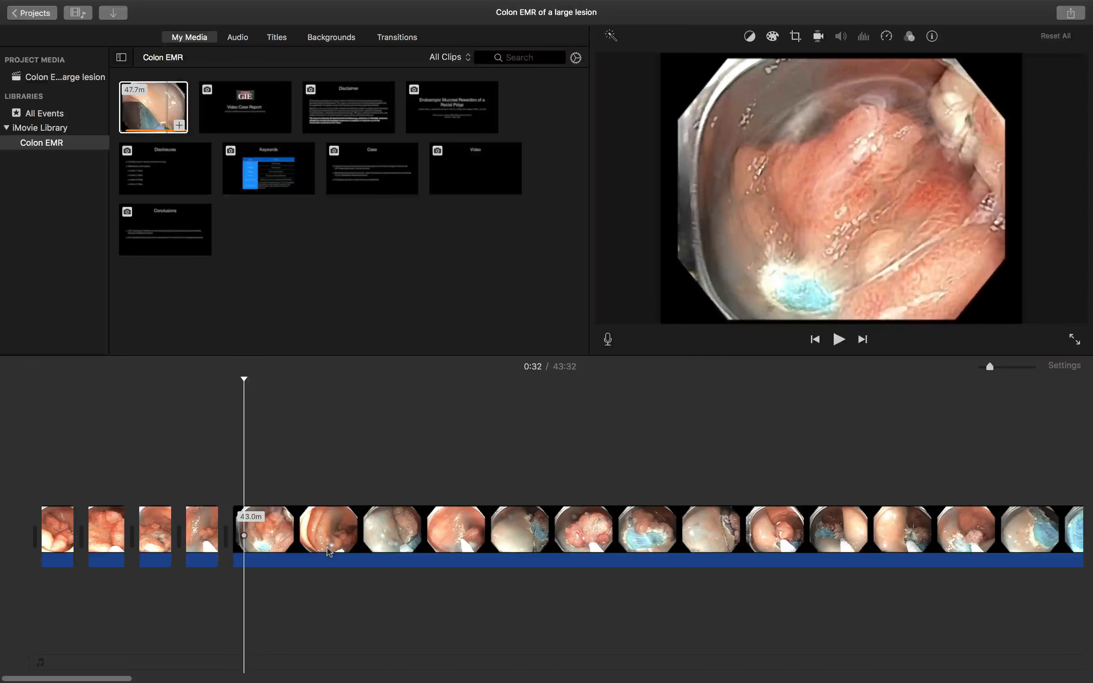
pyautogui.press('super+b')
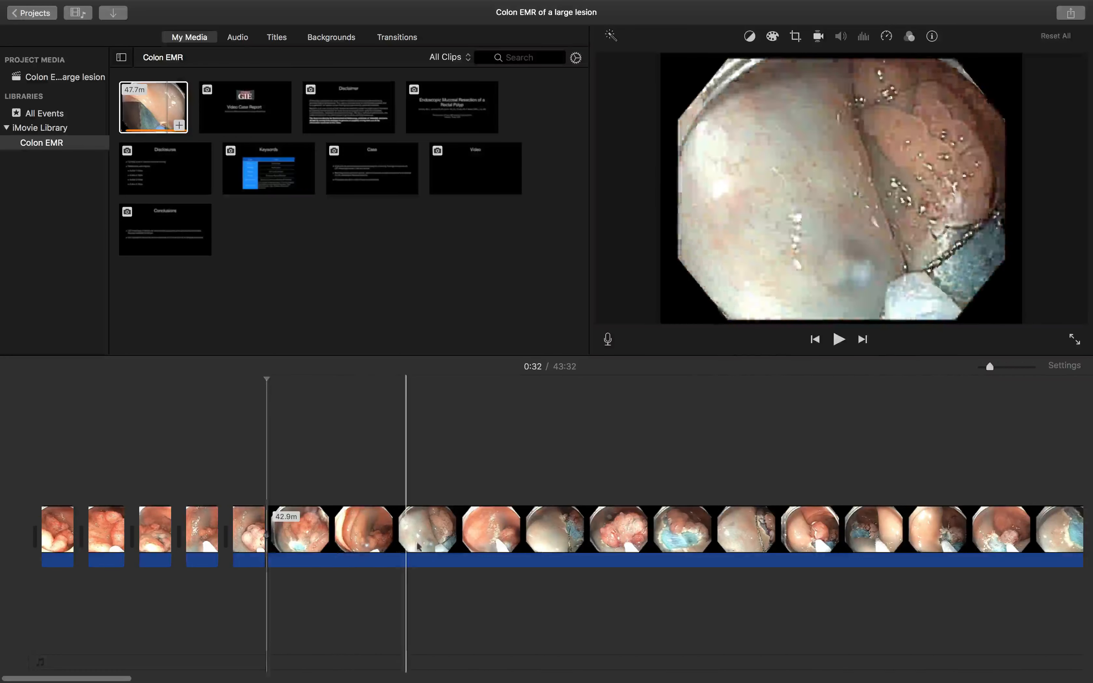
pyautogui.hscroll(10, 457, 553)
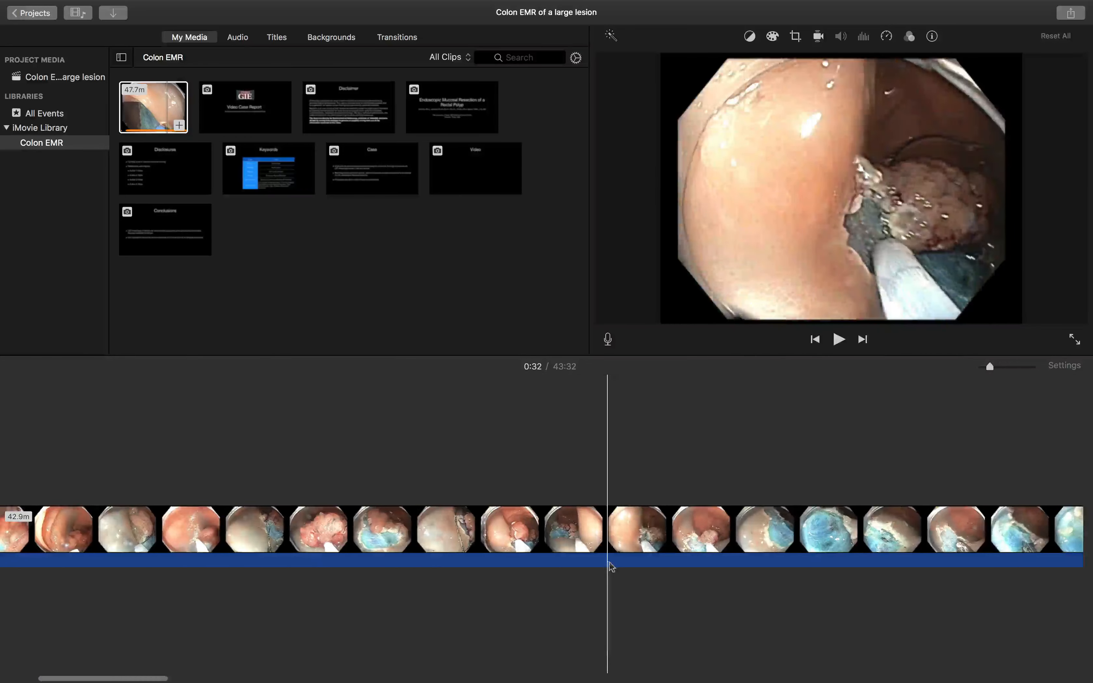
pyautogui.hscroll(10, 610, 567)
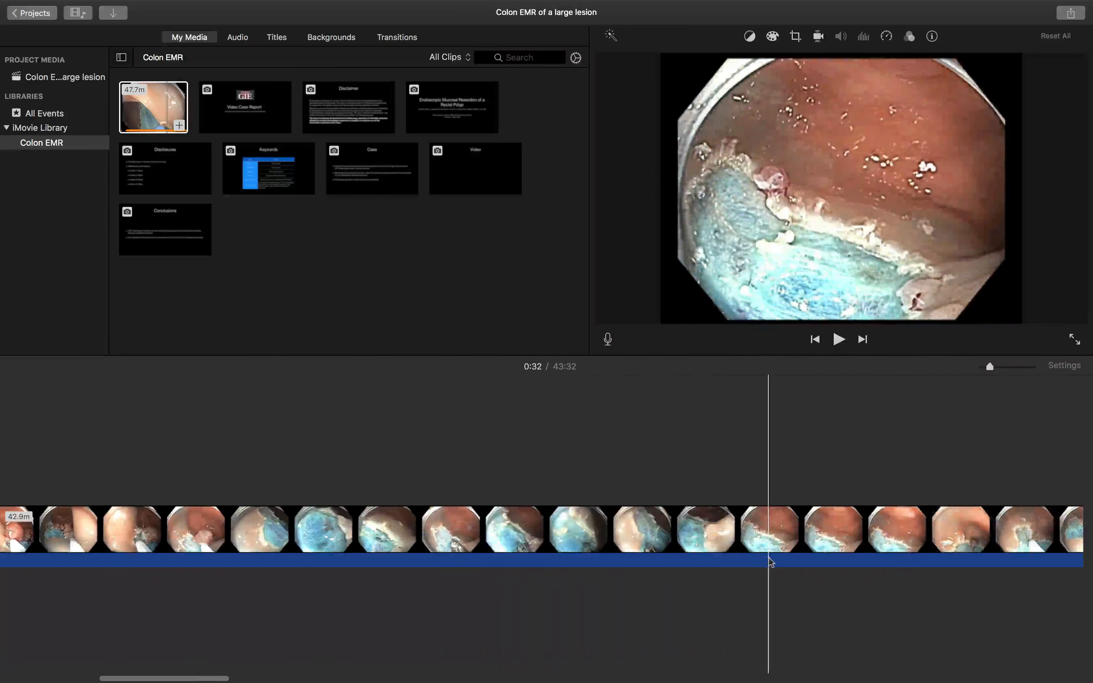
pyautogui.hscroll(1, 771, 562)
pyautogui.hscroll(5, 835, 562)
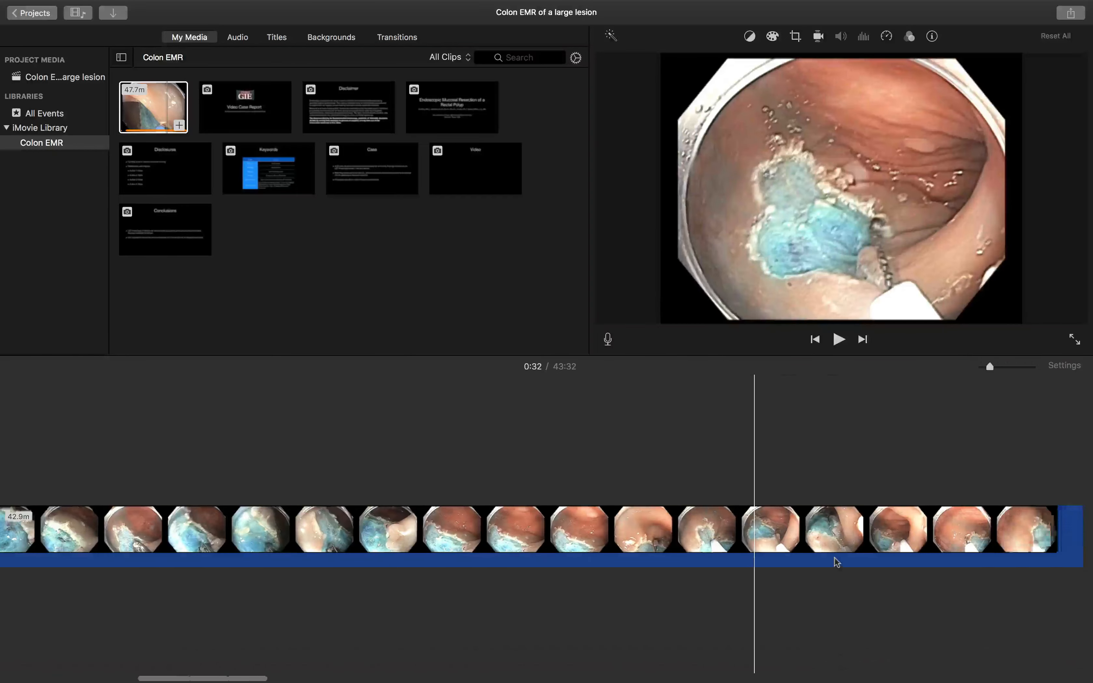
pyautogui.hscroll(8, 844, 557)
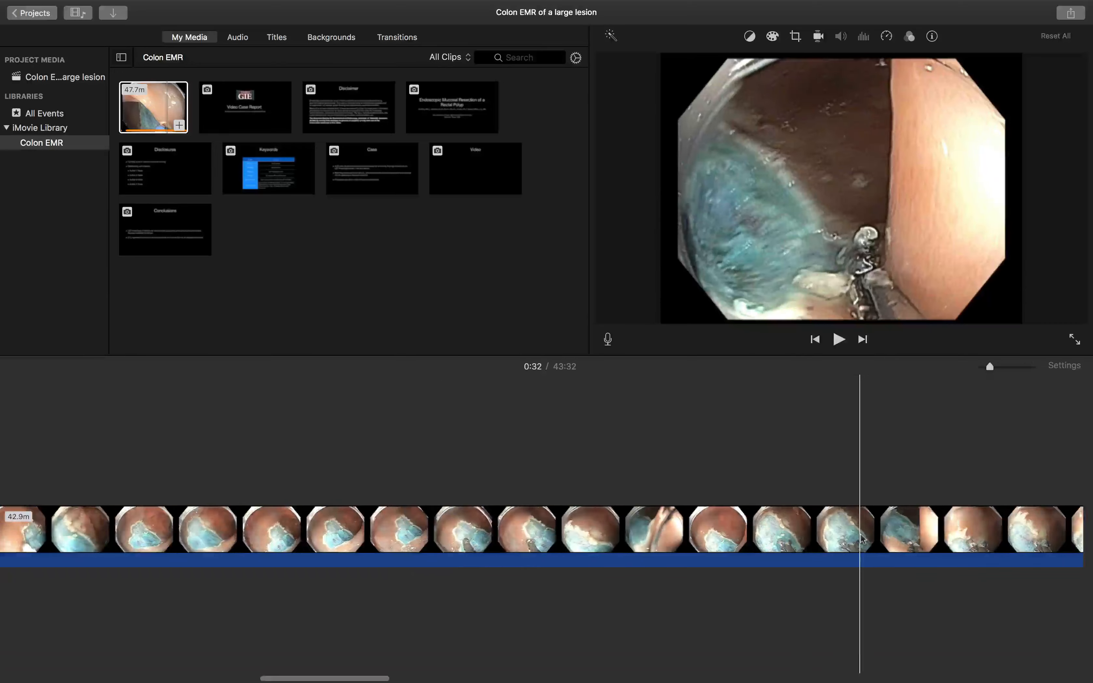
pyautogui.hscroll(8, 862, 538)
pyautogui.hscroll(3, 862, 539)
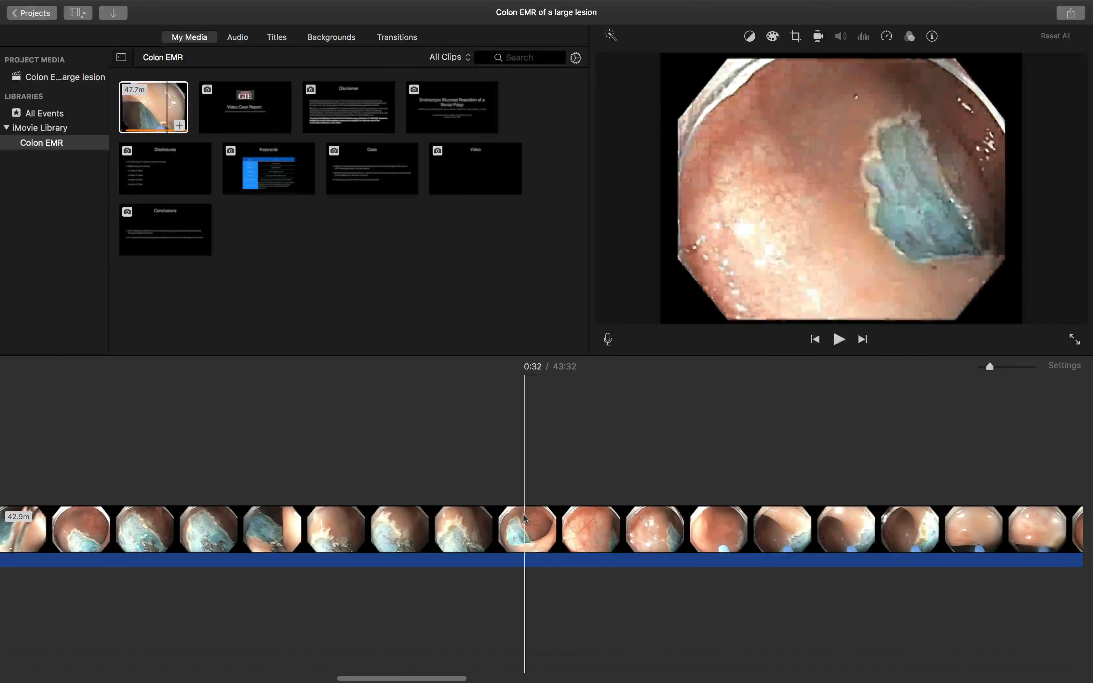
pyautogui.click(506, 515)
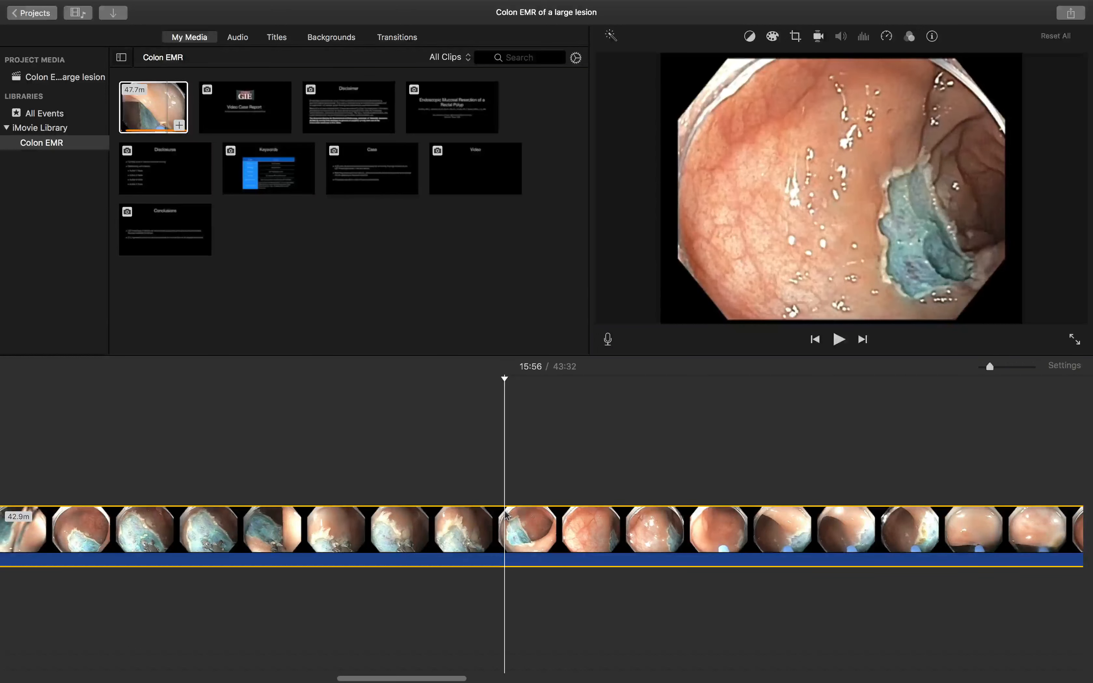
pyautogui.press('super+b')
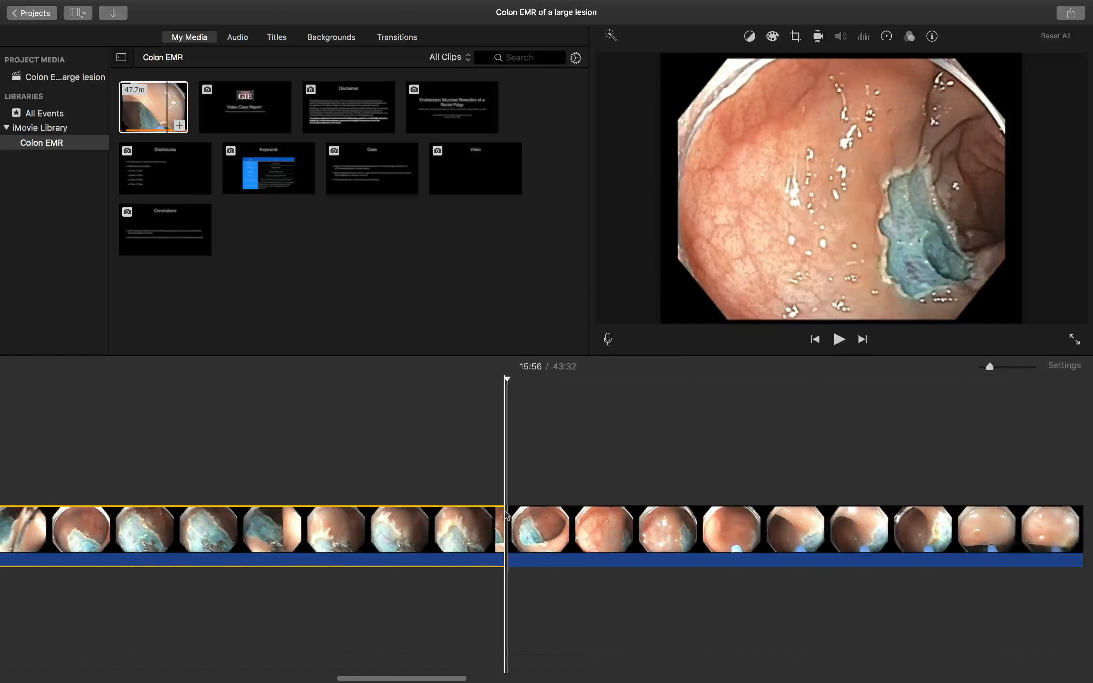
pyautogui.click(432, 536)
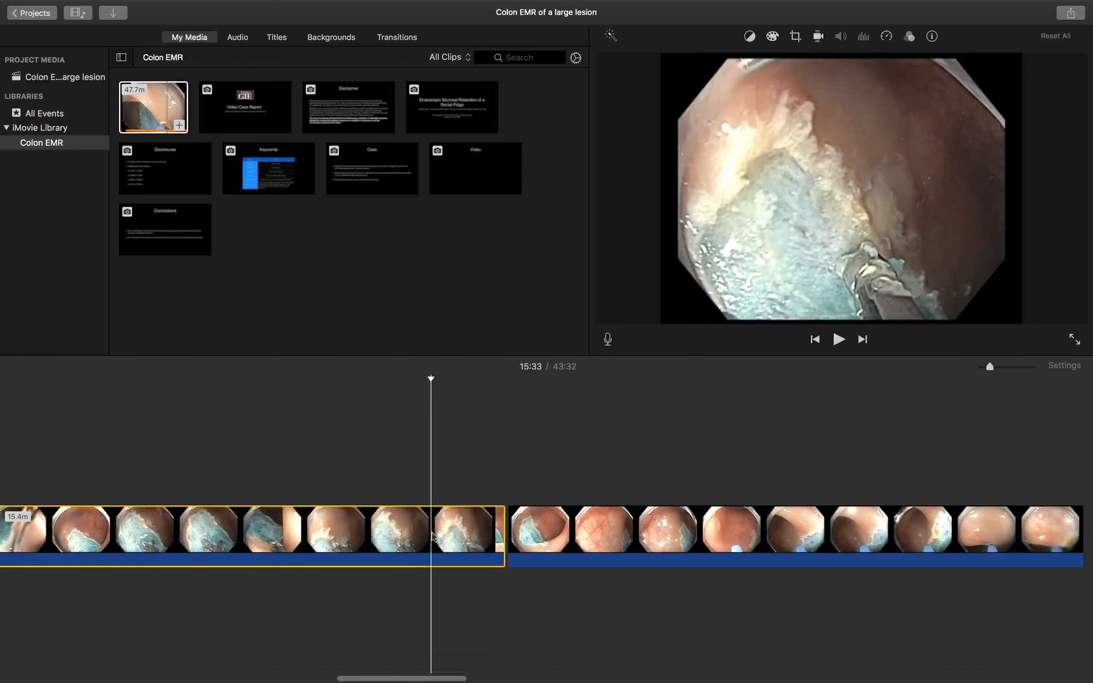
pyautogui.press('Delete')
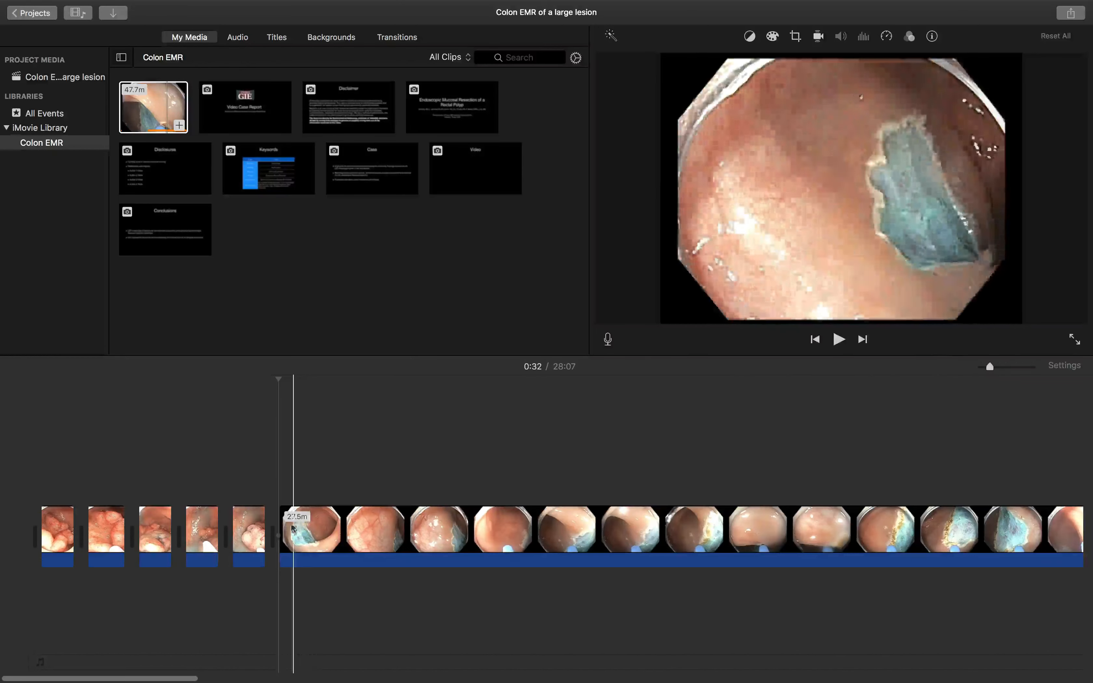
# - Split the long remaining clip at 0:37 and again about 5.4 minutes further on, and delete the section between the cuts
pyautogui.press('space')
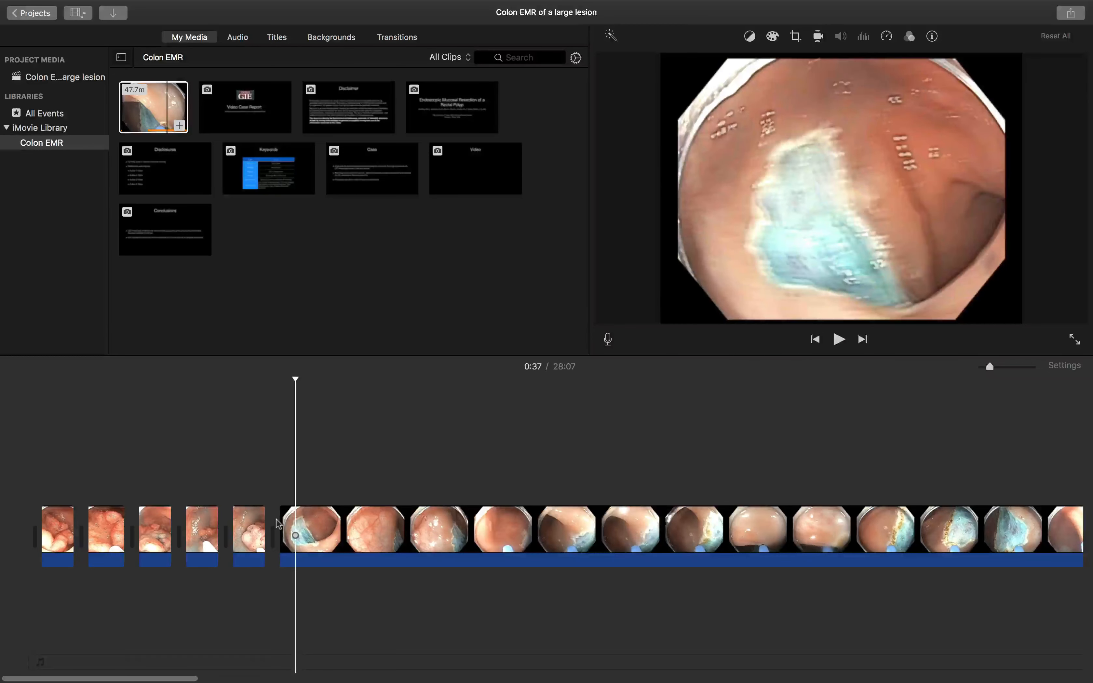
pyautogui.press('super+b')
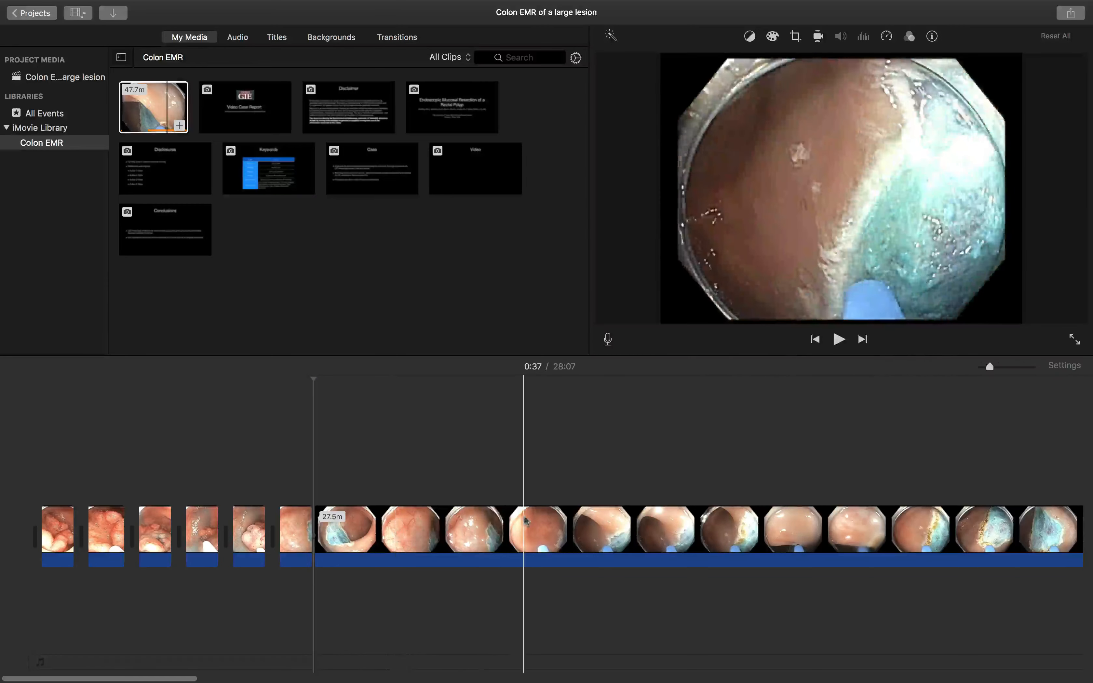
pyautogui.hscroll(3, 669, 515)
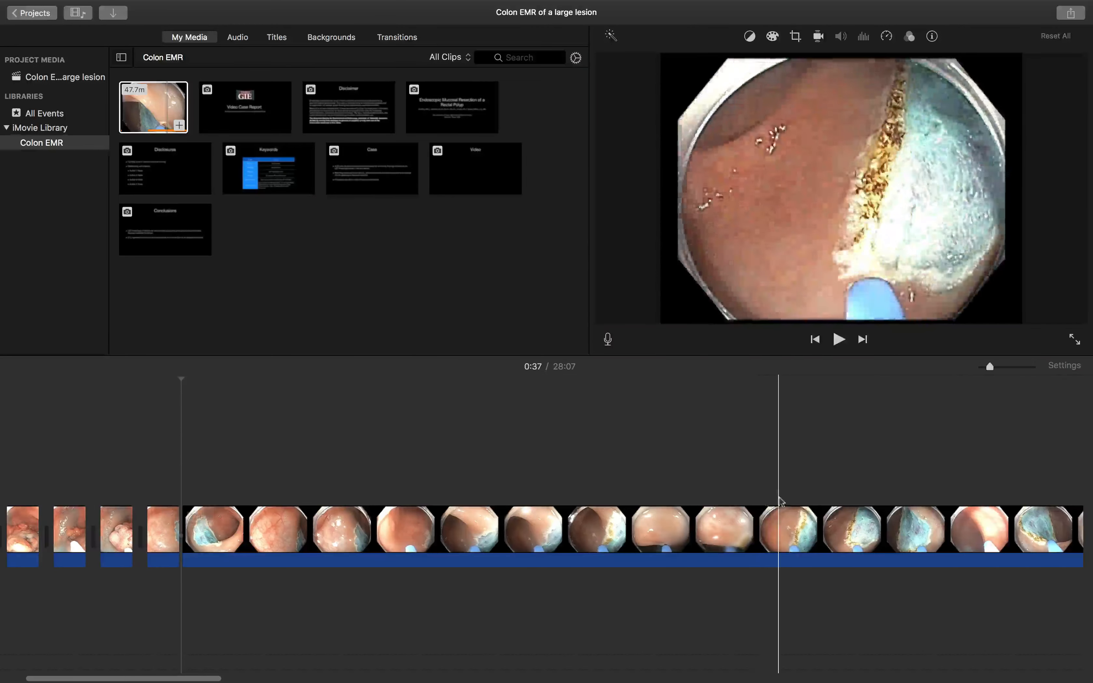
pyautogui.hscroll(2, 818, 497)
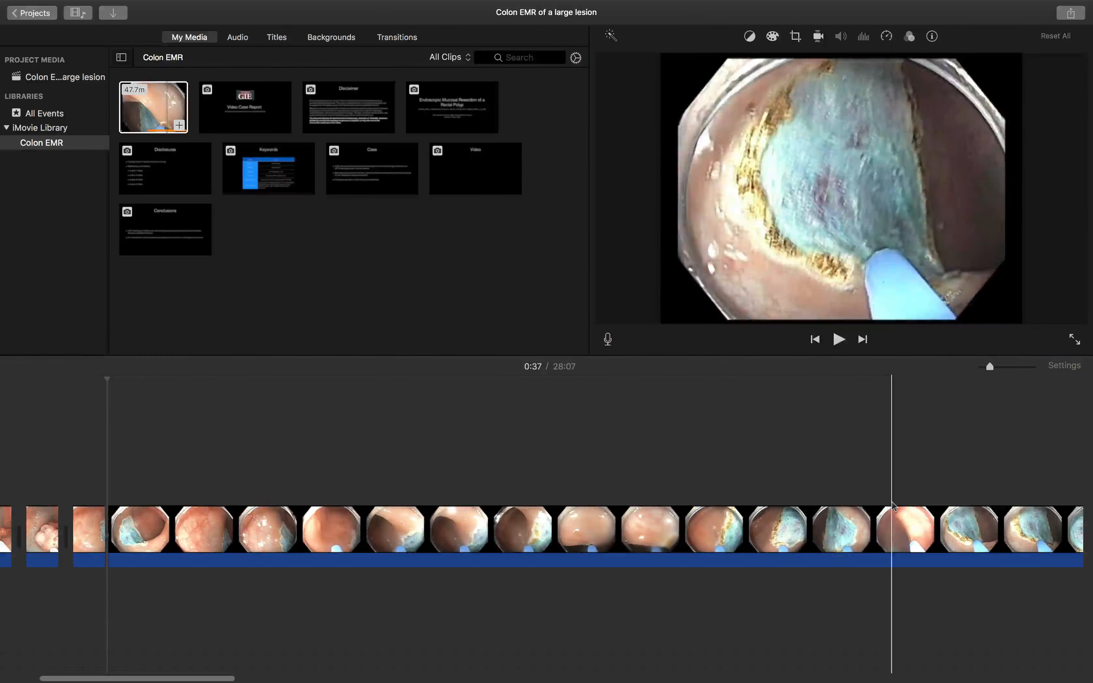
pyautogui.hscroll(4, 894, 506)
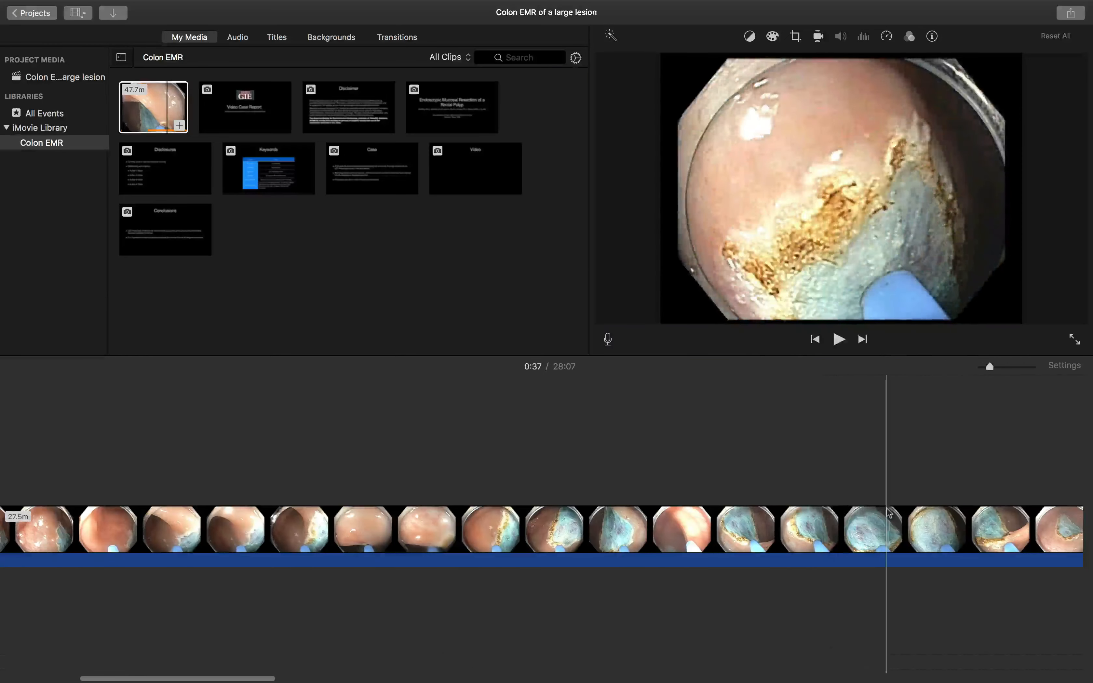
pyautogui.hscroll(2, 886, 513)
pyautogui.hscroll(1, 887, 513)
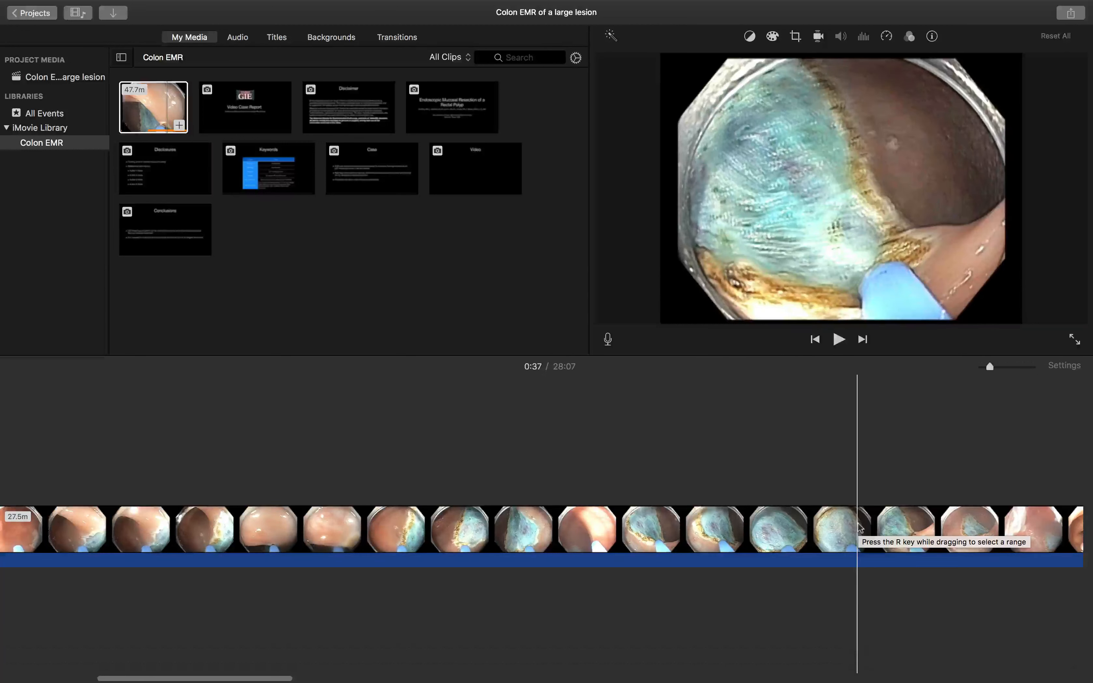
pyautogui.press('super+b')
pyautogui.click(833, 544)
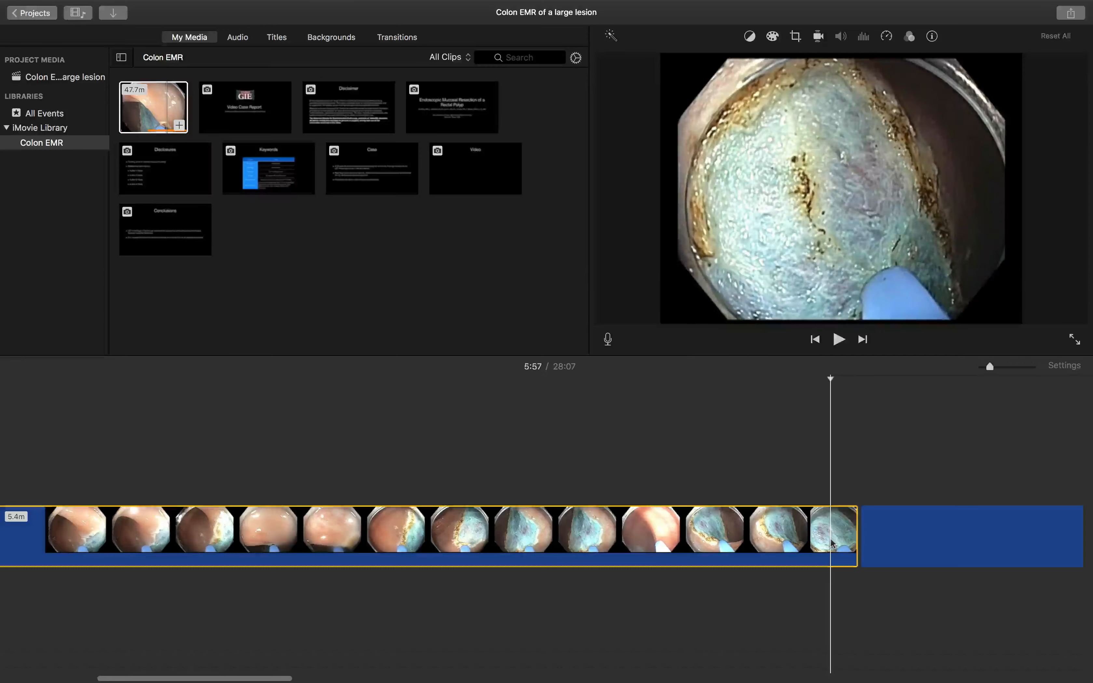
pyautogui.press('Delete')
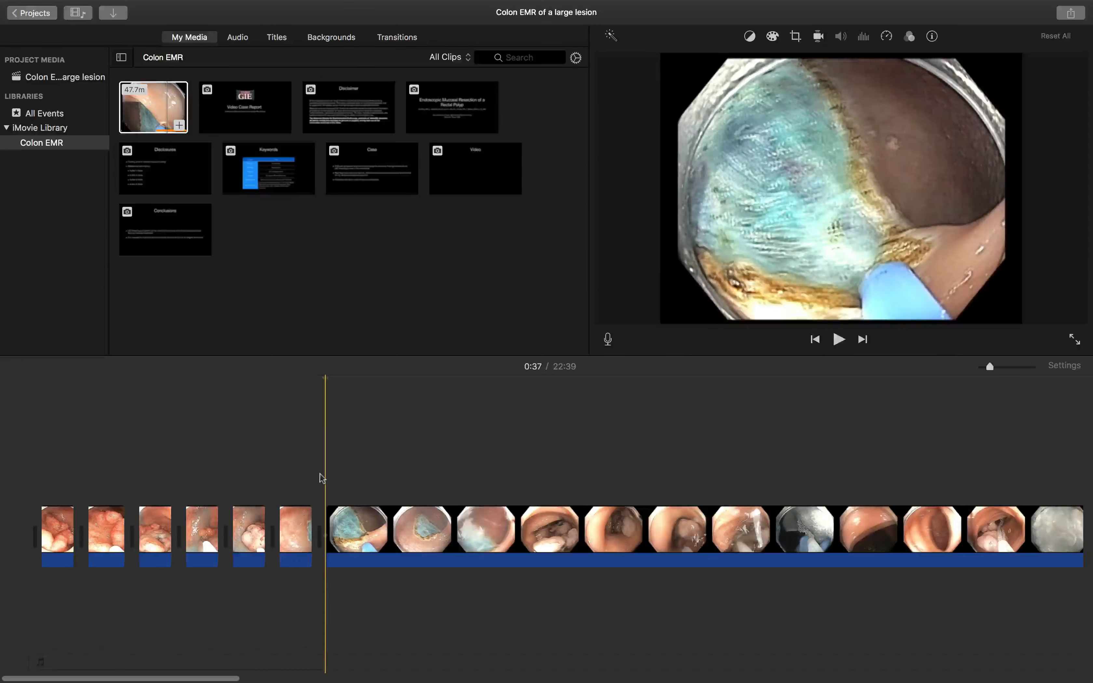
# - Split the long remaining clip at 0:40 and again about 20.6 minutes further on, where the site is clipped closed, and delete the section between the cuts
pyautogui.press('space')
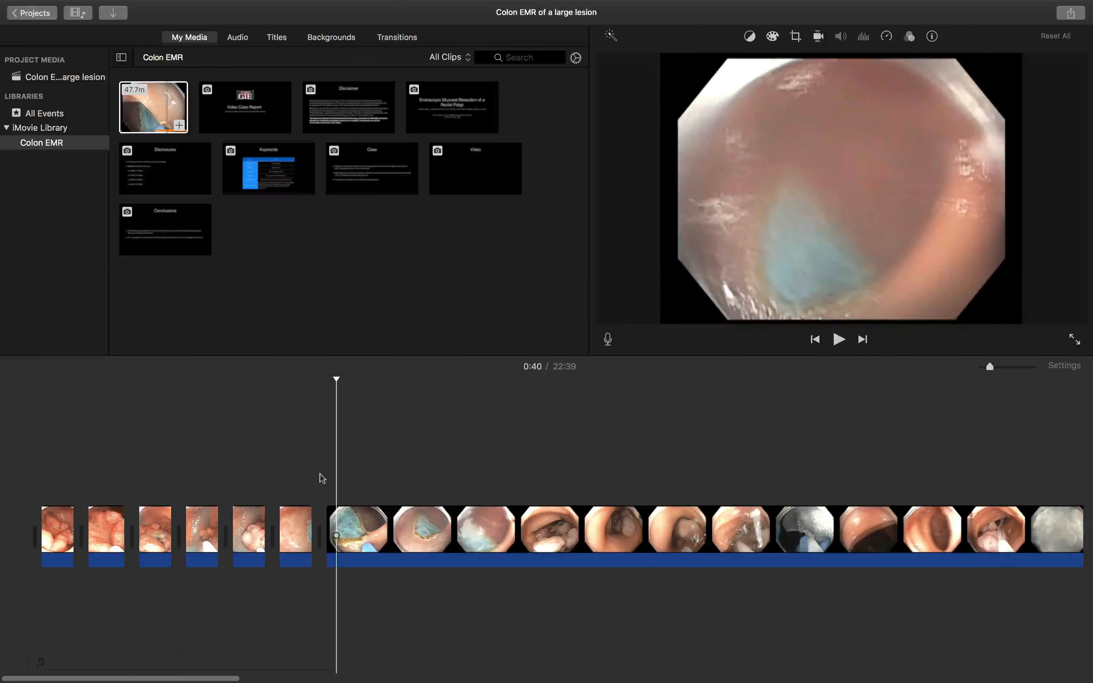
pyautogui.press('super+b')
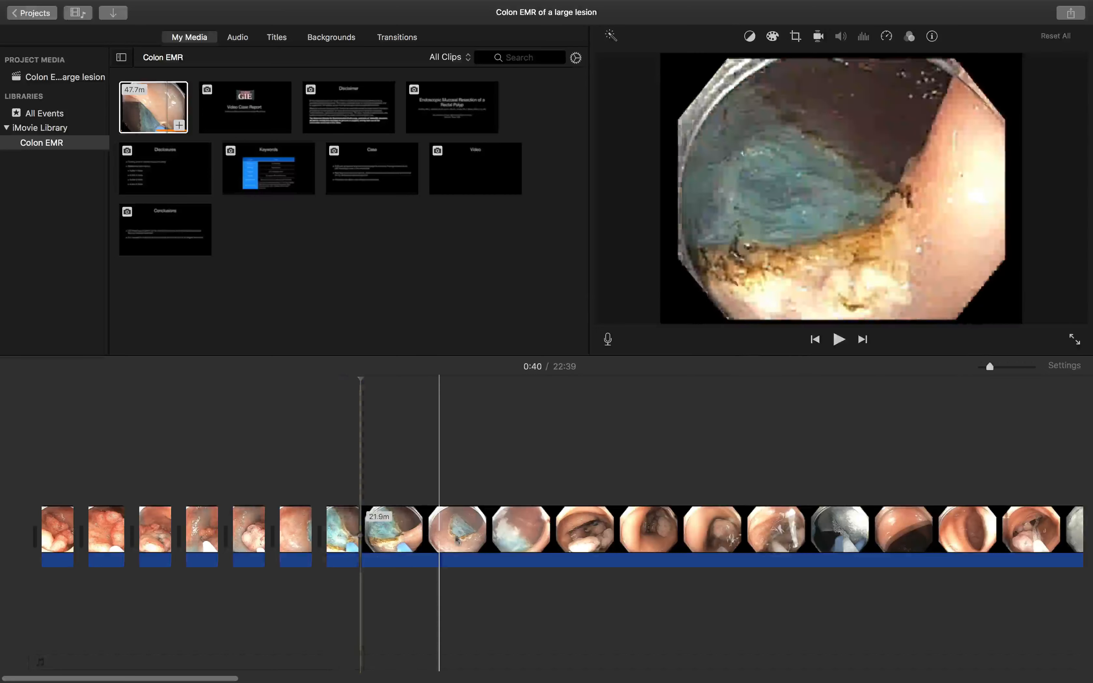
pyautogui.hscroll(10, 601, 530)
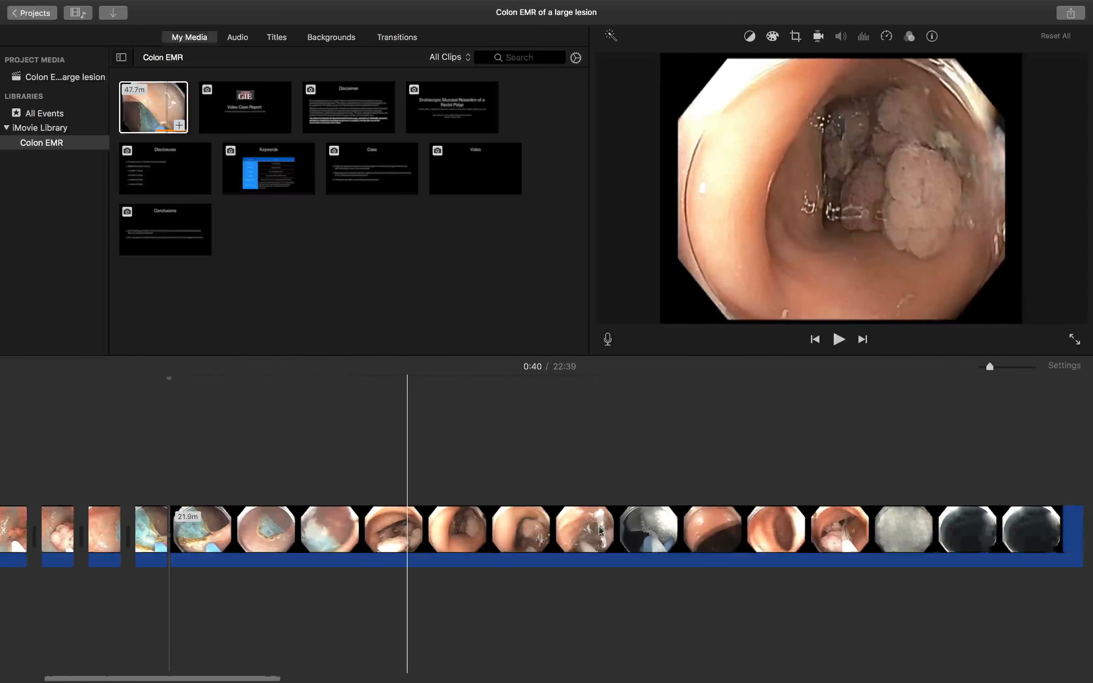
pyautogui.hscroll(10, 809, 524)
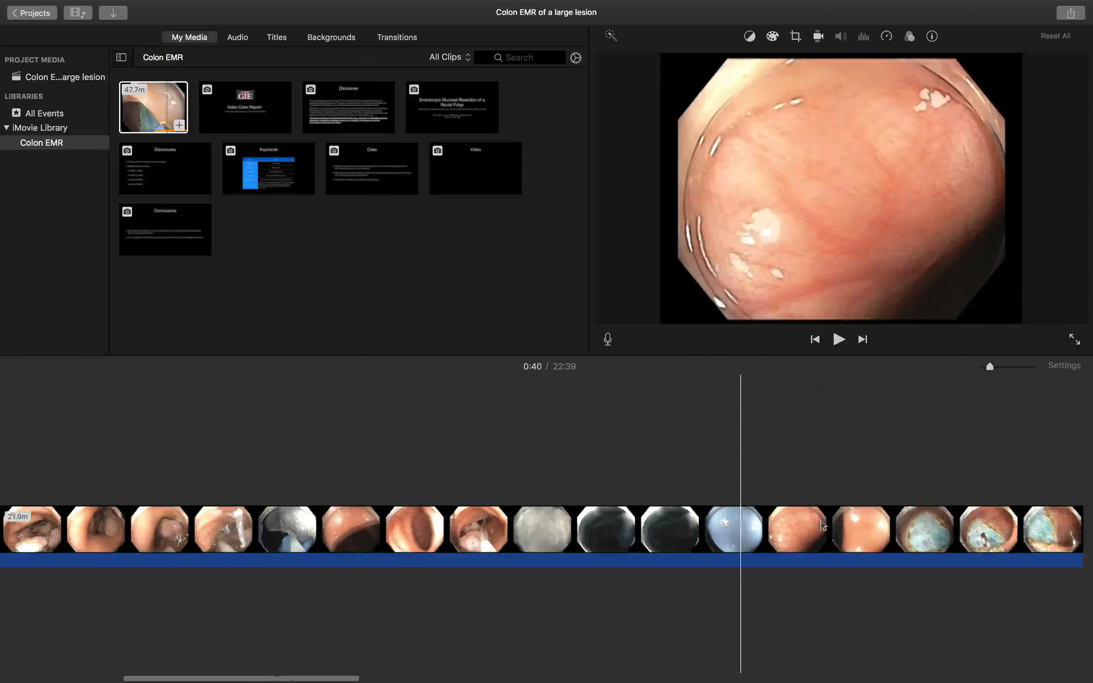
pyautogui.hscroll(8, 822, 528)
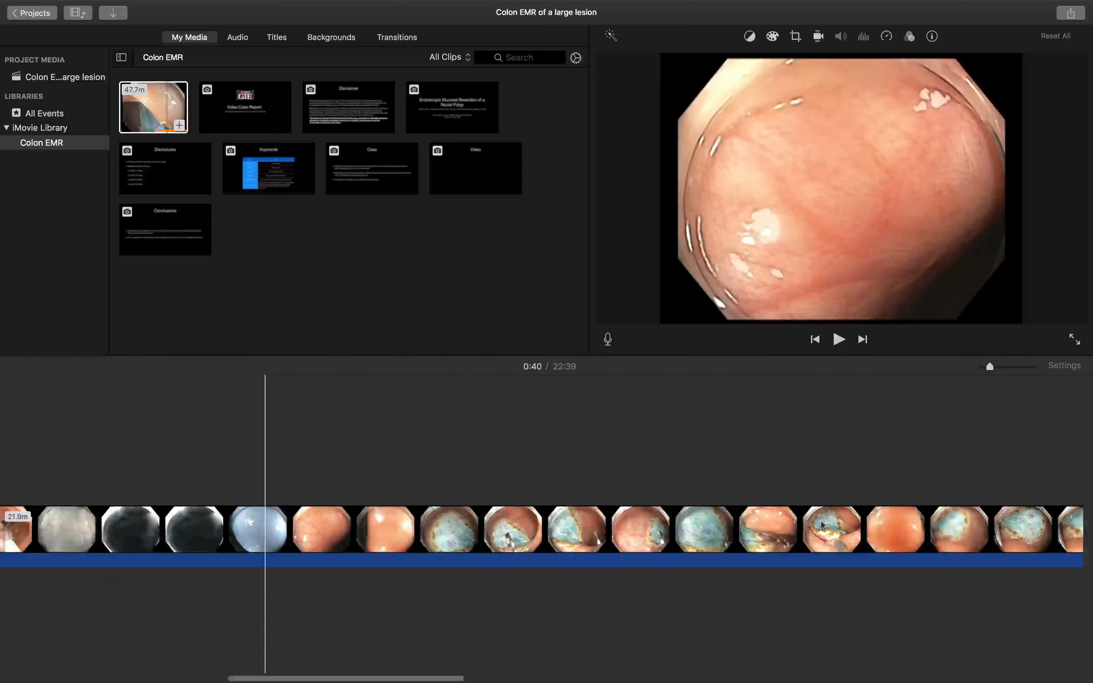
pyautogui.hscroll(6, 854, 527)
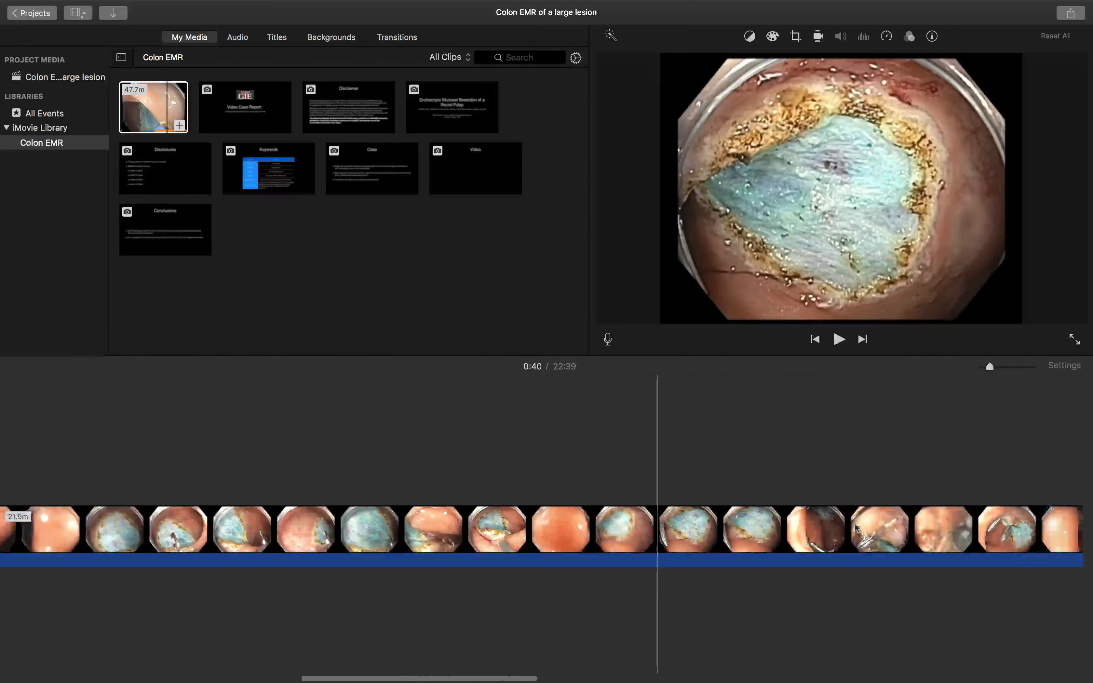
pyautogui.hscroll(8, 855, 522)
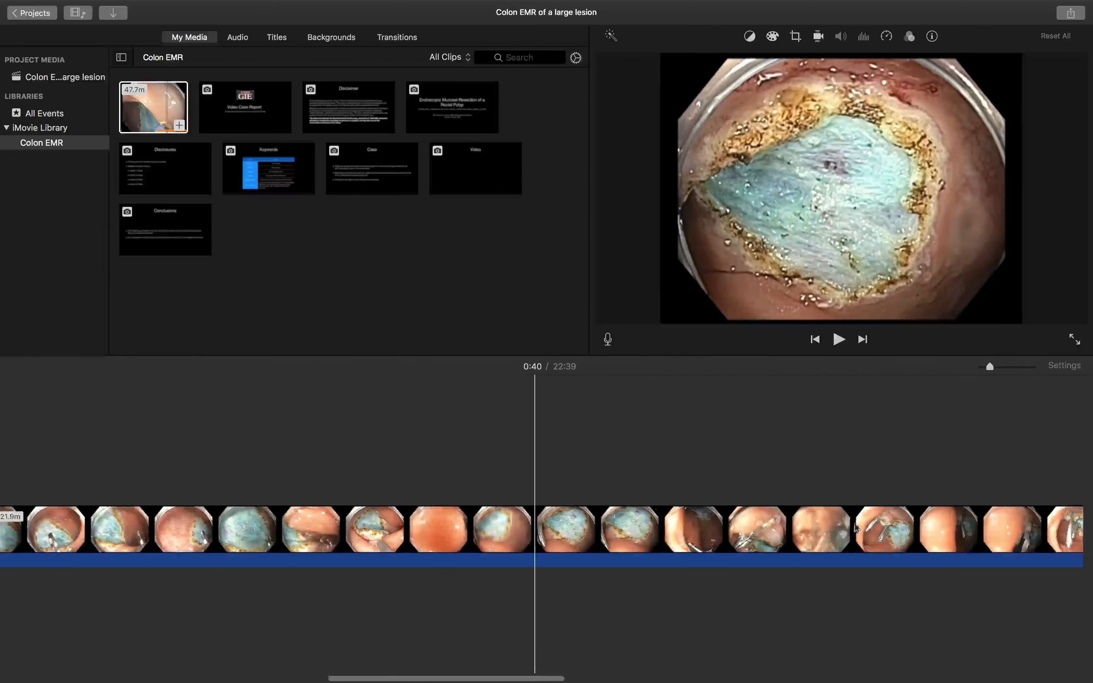
pyautogui.hscroll(8, 855, 526)
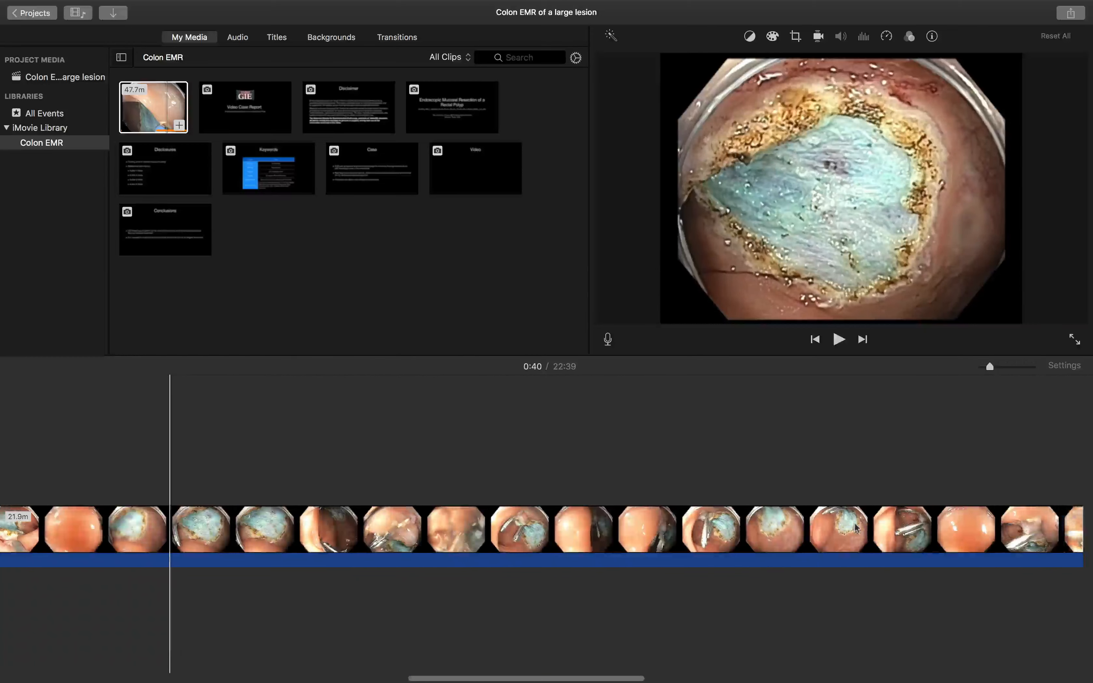
pyautogui.hscroll(6, 855, 526)
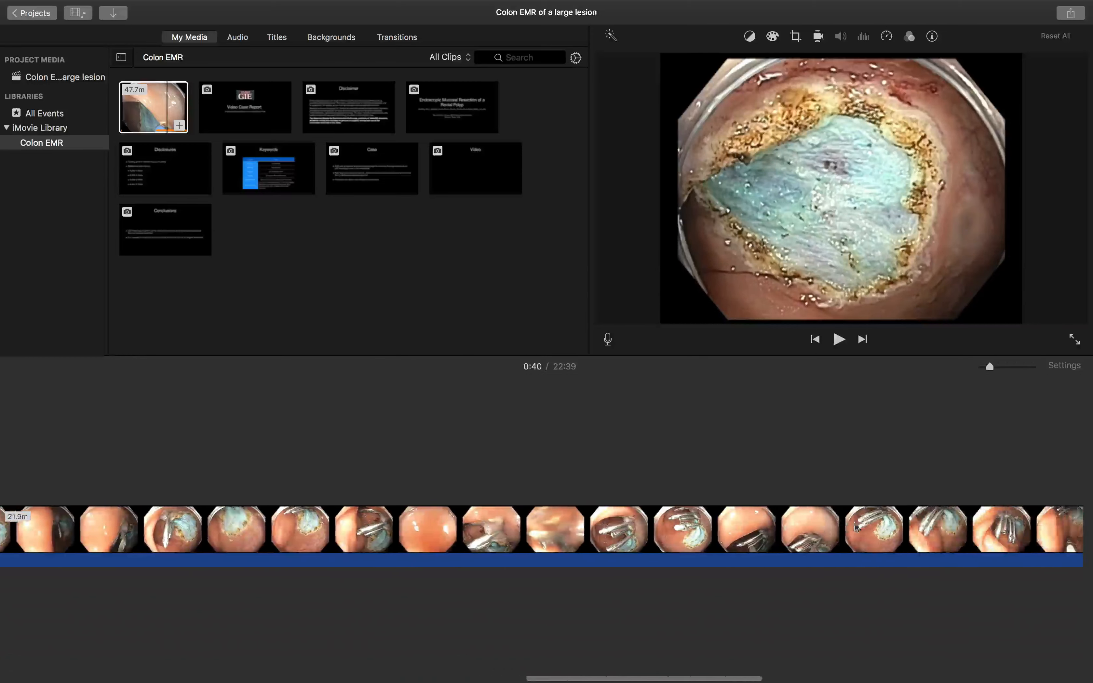
pyautogui.hscroll(10, 882, 529)
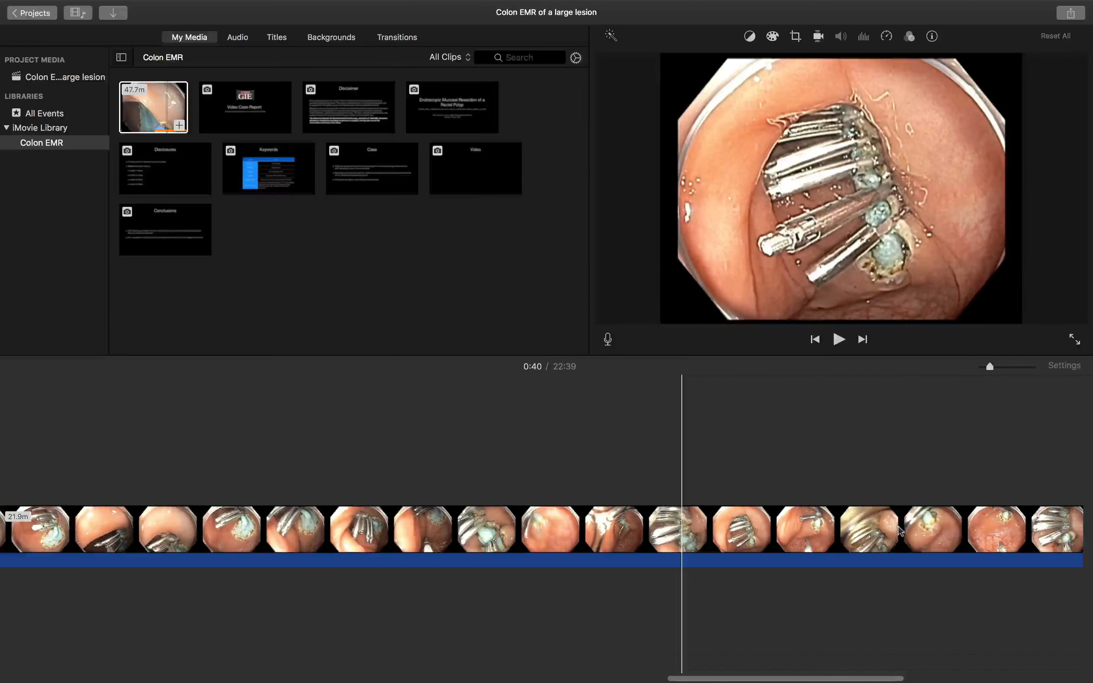
pyautogui.hscroll(10, 898, 531)
pyautogui.hscroll(3, 899, 531)
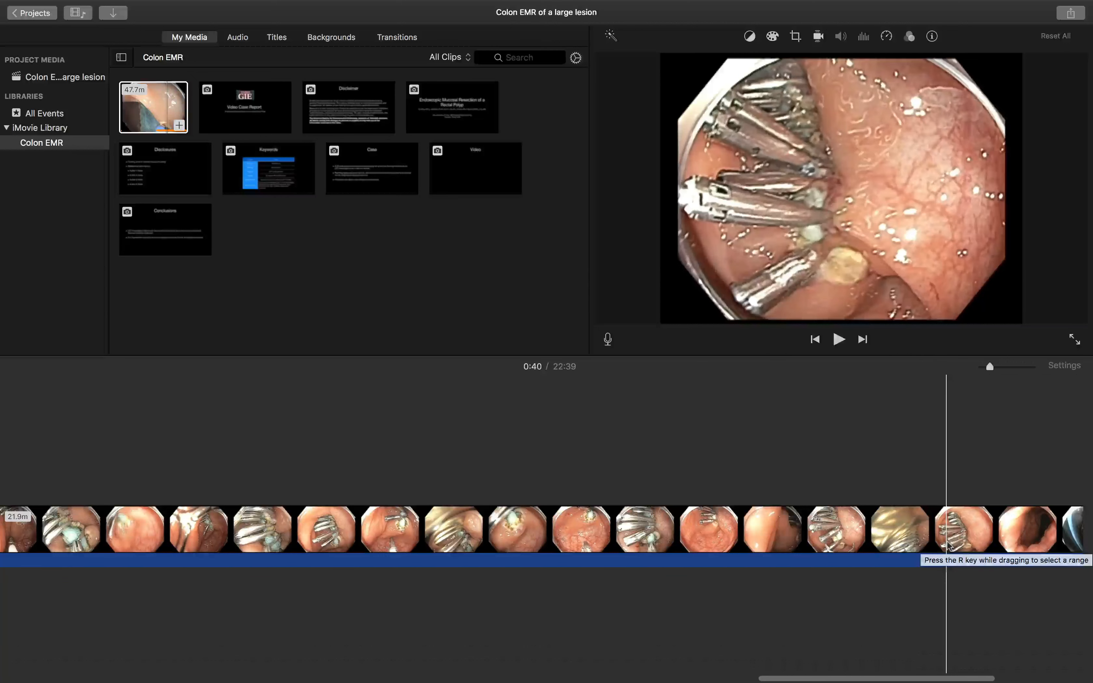
pyautogui.press('super+b')
pyautogui.click(907, 548)
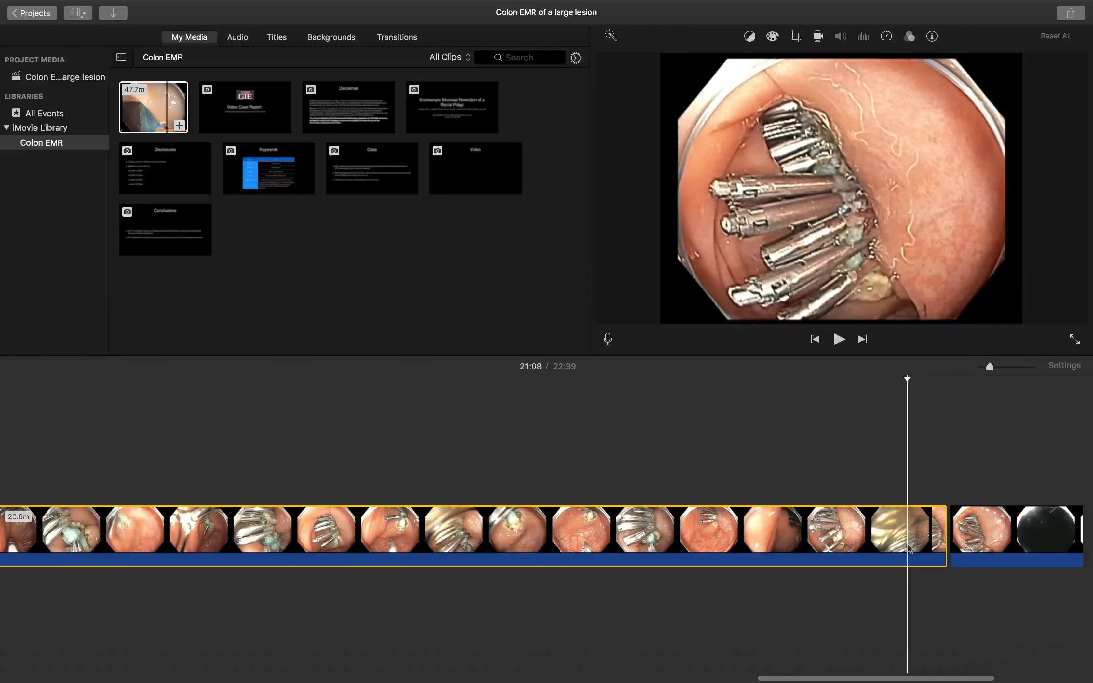
pyautogui.press('Delete')
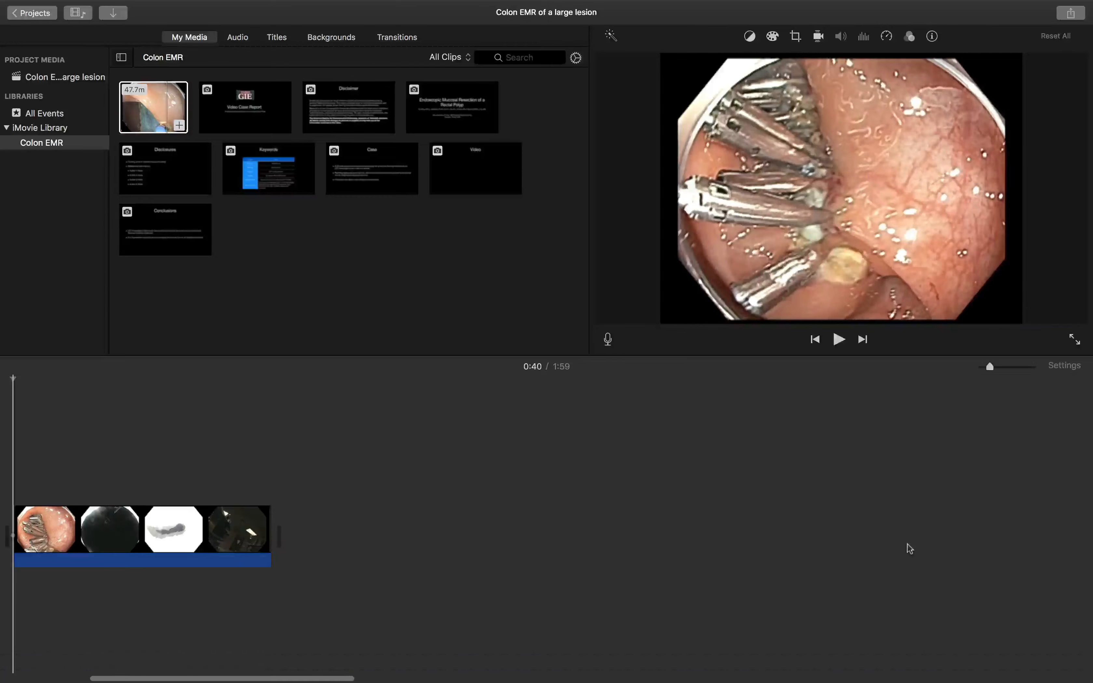
# - Split the last clip at 0:44 and delete the remaining footage after the cut
pyautogui.press('space')
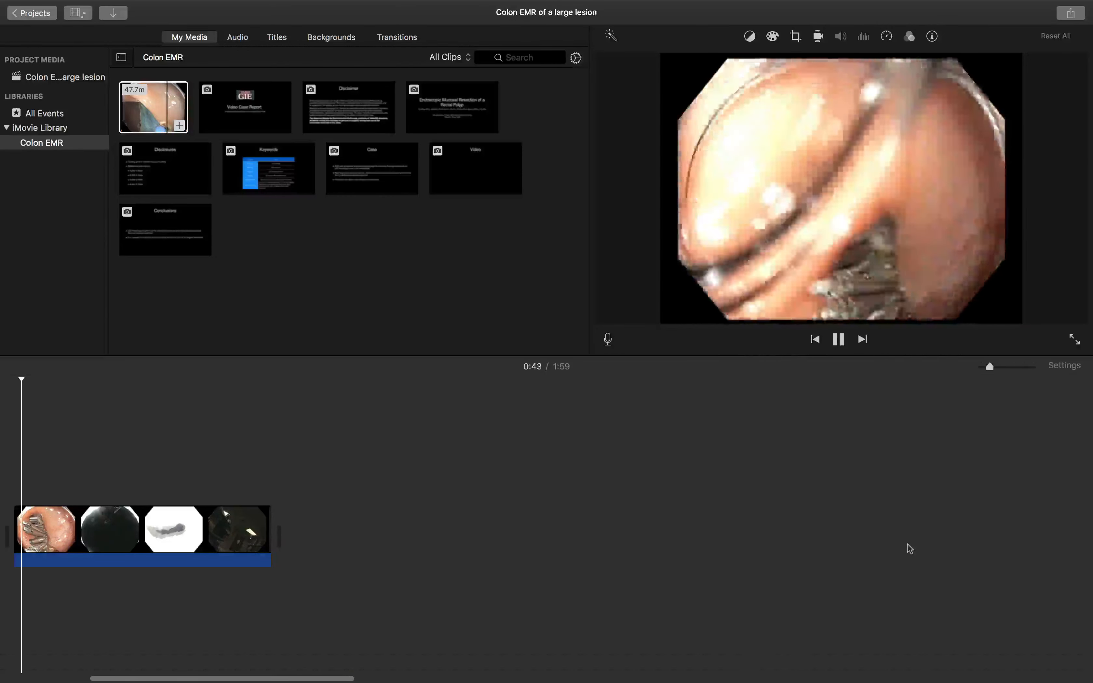
pyautogui.press('space')
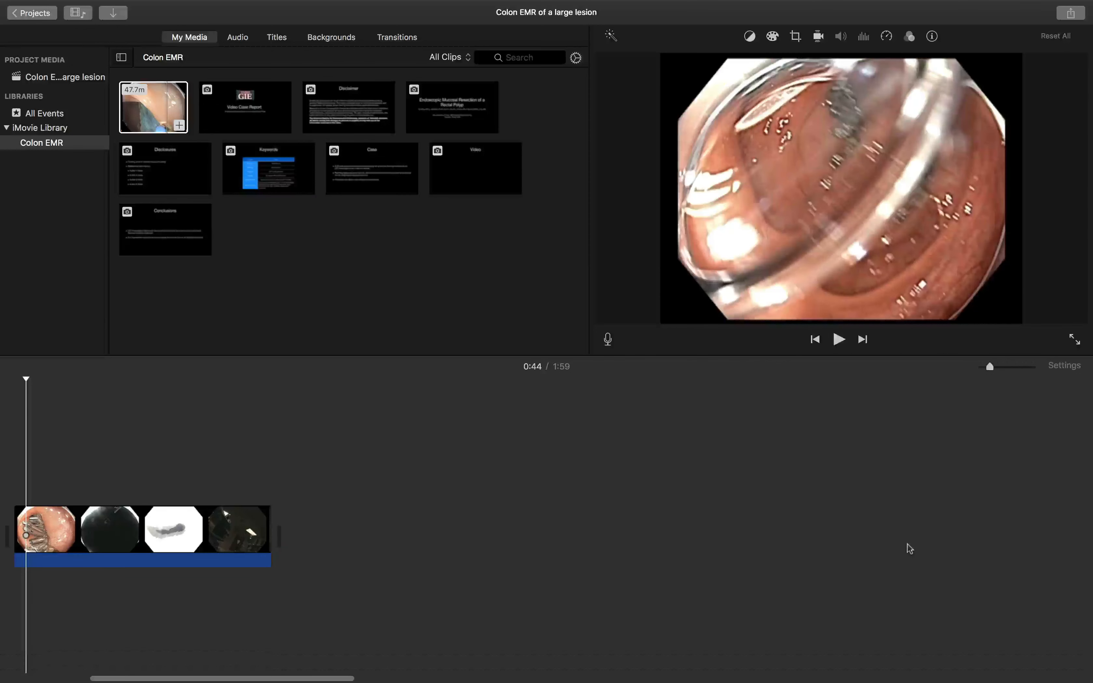
pyautogui.press('super+b')
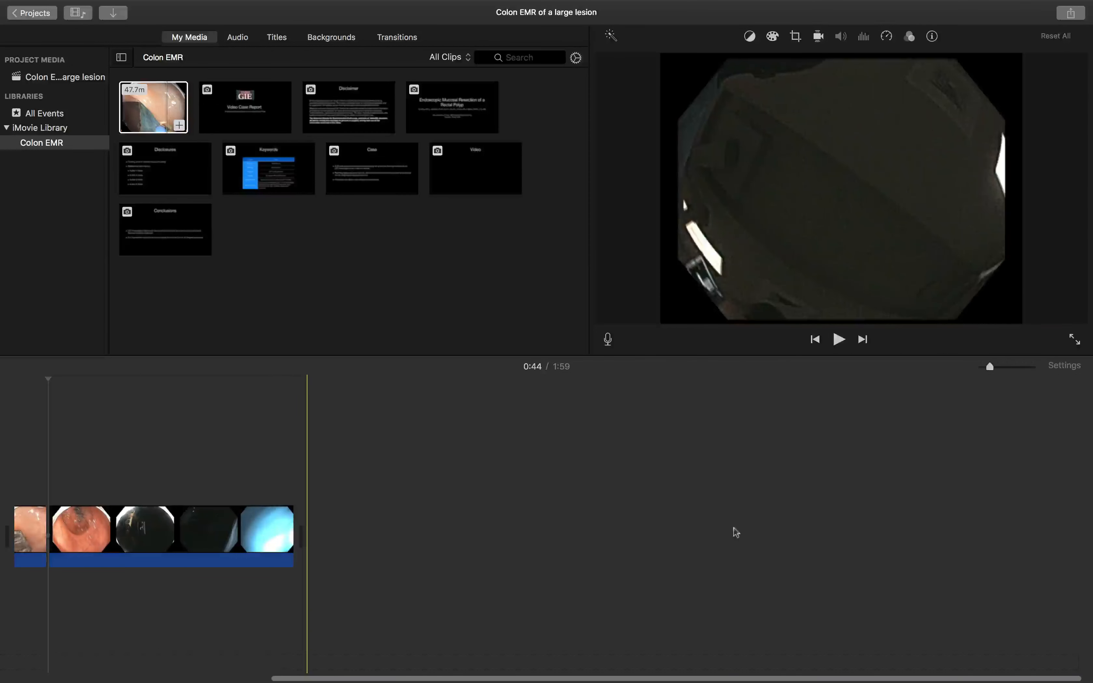
pyautogui.click(200, 521)
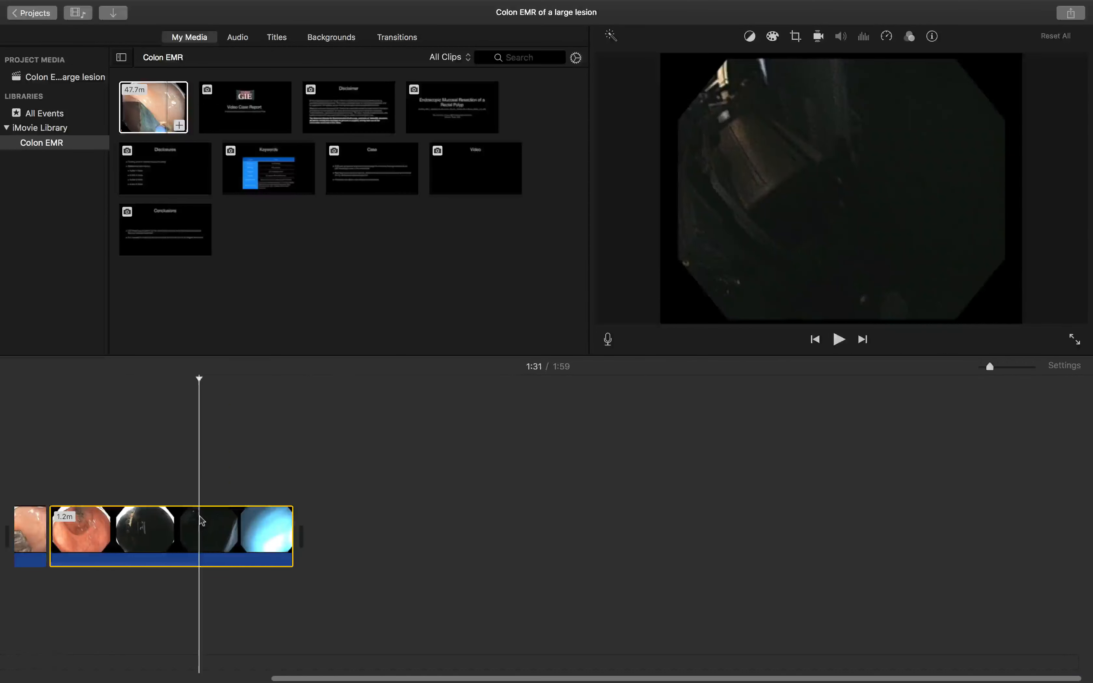
pyautogui.press('Delete')
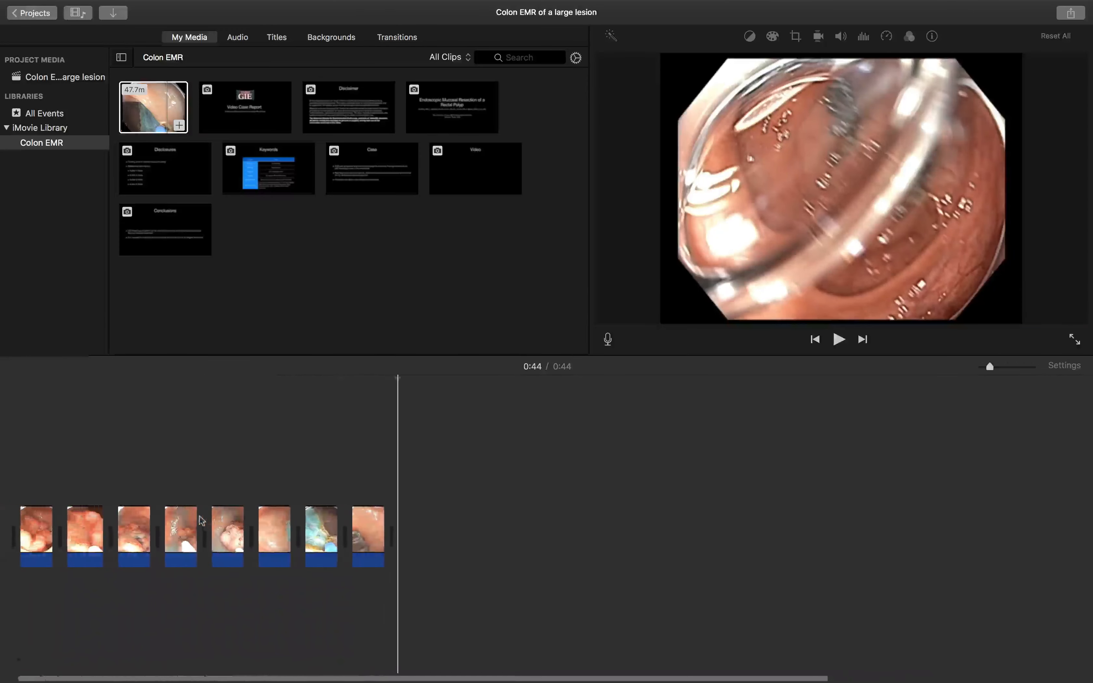